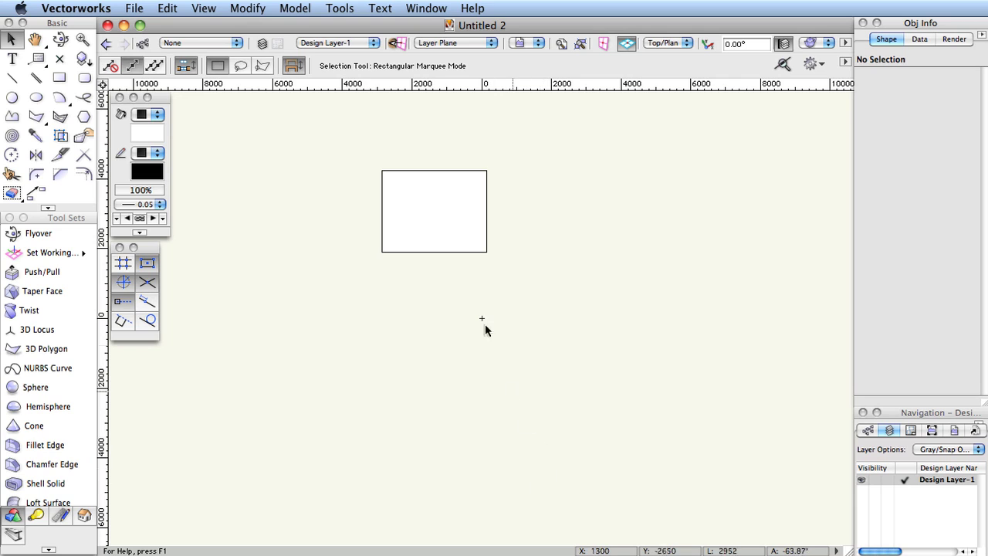
Step: Delete the rectangle, and undo the deletion
{"action": "left_click", "coordinate": [453, 251]}
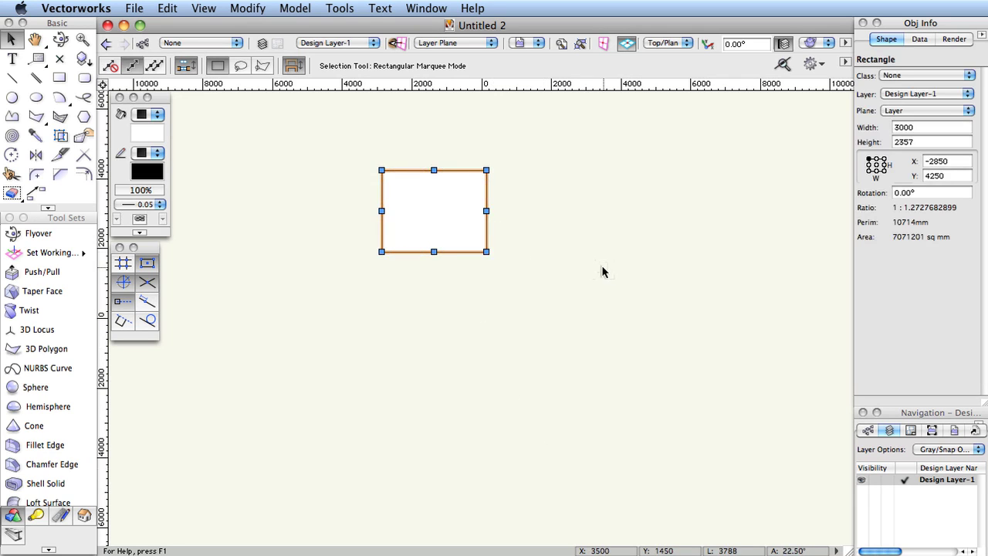
{"action": "key", "text": "Delete"}
{"action": "left_click", "coordinate": [157, 9]}
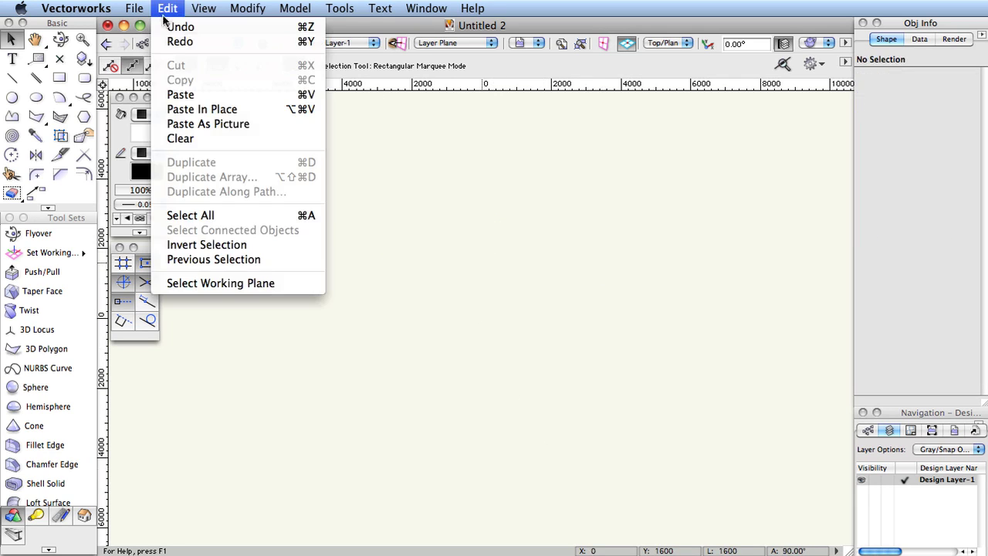
{"action": "left_click", "coordinate": [176, 26]}
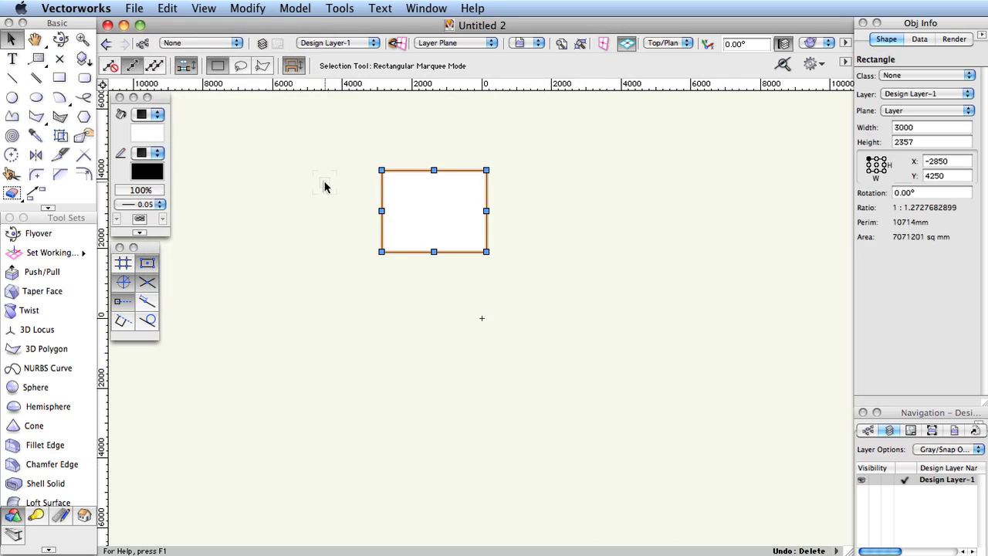
Step: Copy the rectangle and paste a duplicate of it into the drawing
{"action": "left_click", "coordinate": [168, 9]}
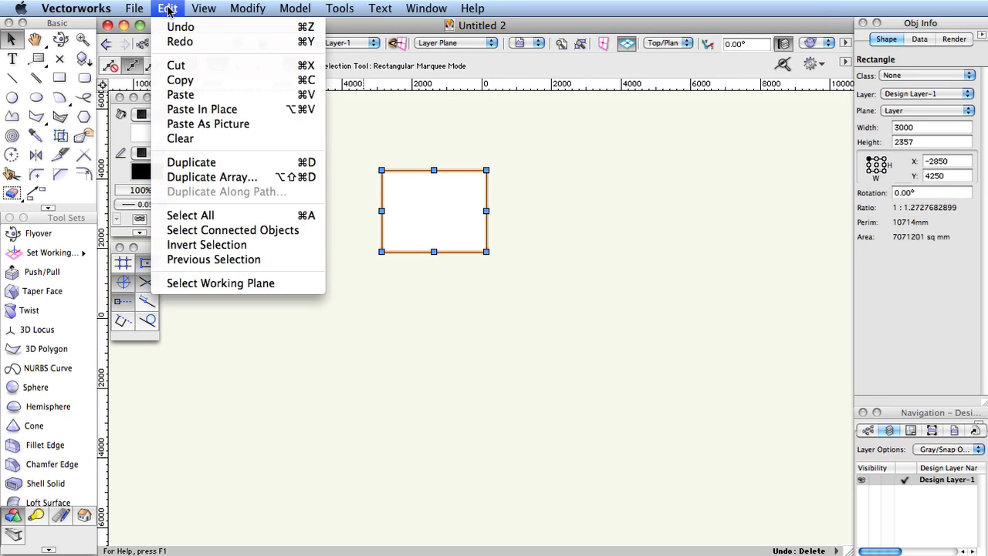
{"action": "left_click", "coordinate": [180, 79]}
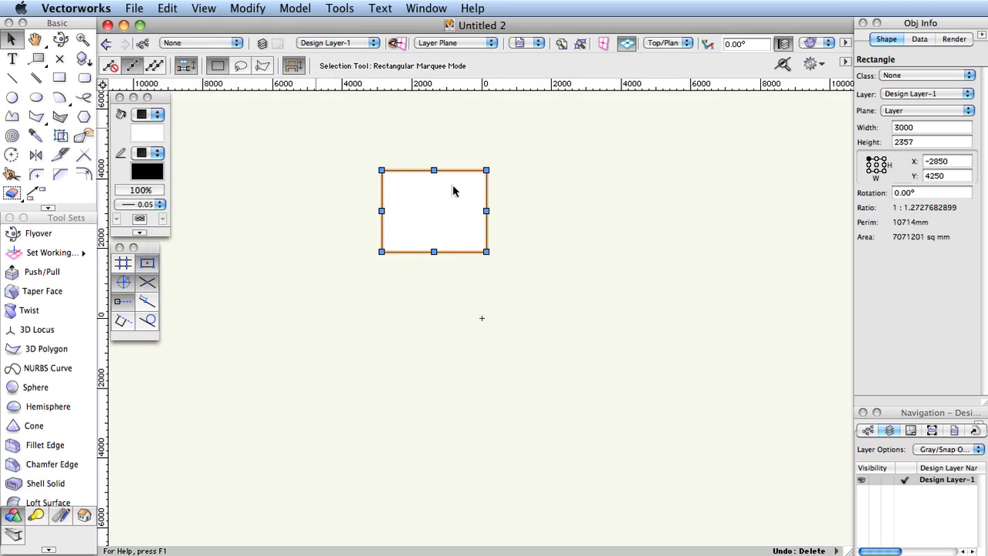
{"action": "left_click", "coordinate": [596, 242]}
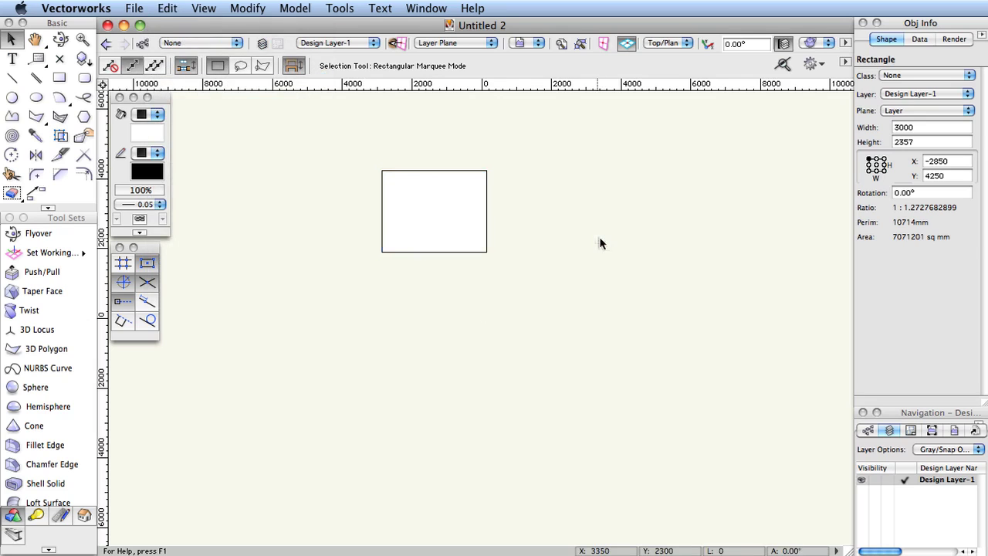
{"action": "left_click", "coordinate": [160, 10]}
{"action": "left_click", "coordinate": [183, 95]}
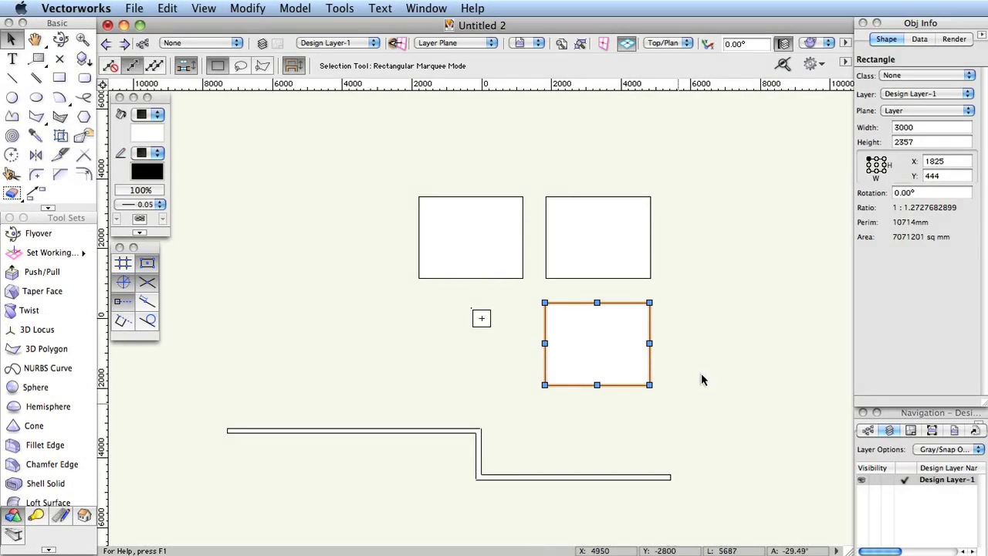
Step: Shift the upper-right rectangle outward and widen it to about 4129 mm, and insert the square column into the longer horizontal wall
{"action": "left_click", "coordinate": [634, 255]}
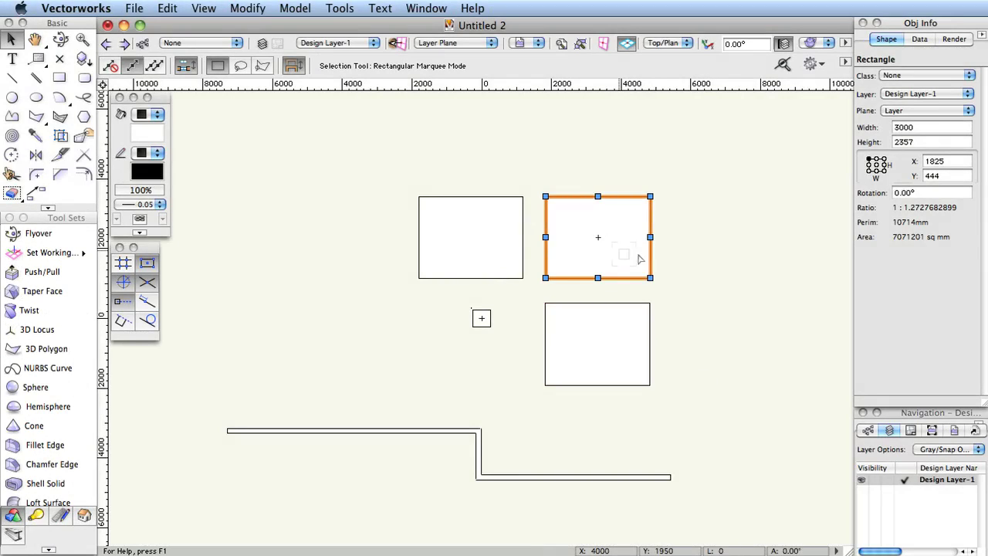
{"action": "left_click_drag", "start_coordinate": [650, 235], "coordinate": [760, 237]}
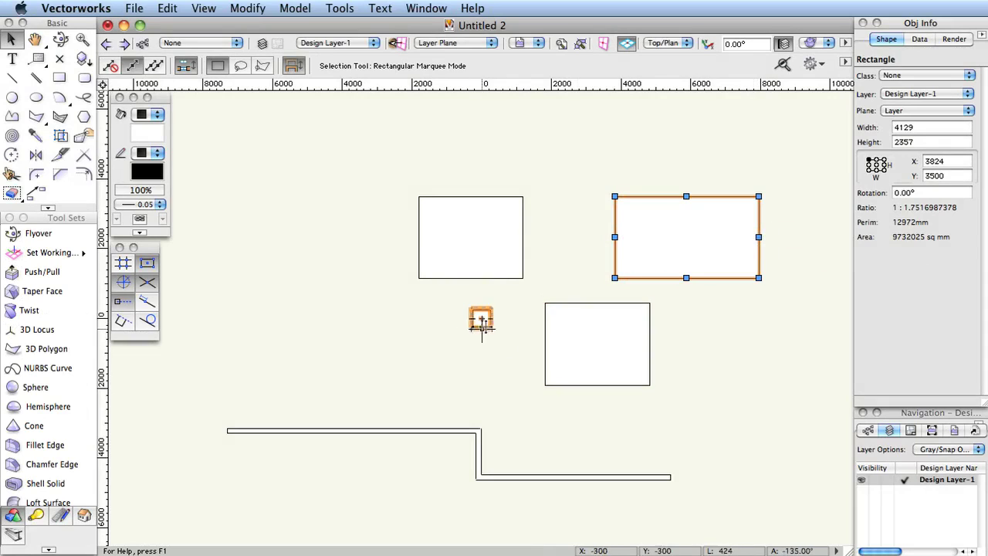
{"action": "left_click_drag", "start_coordinate": [480, 319], "coordinate": [400, 430]}
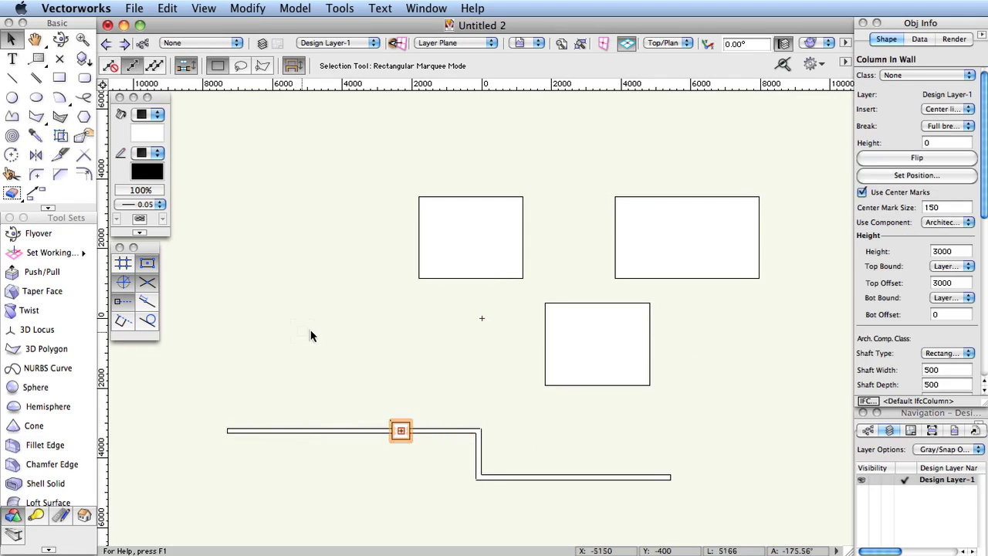
Step: Select all three rectangles together, first by adding them one at a time and again with a rectangular marquee
{"action": "left_click", "coordinate": [417, 236]}
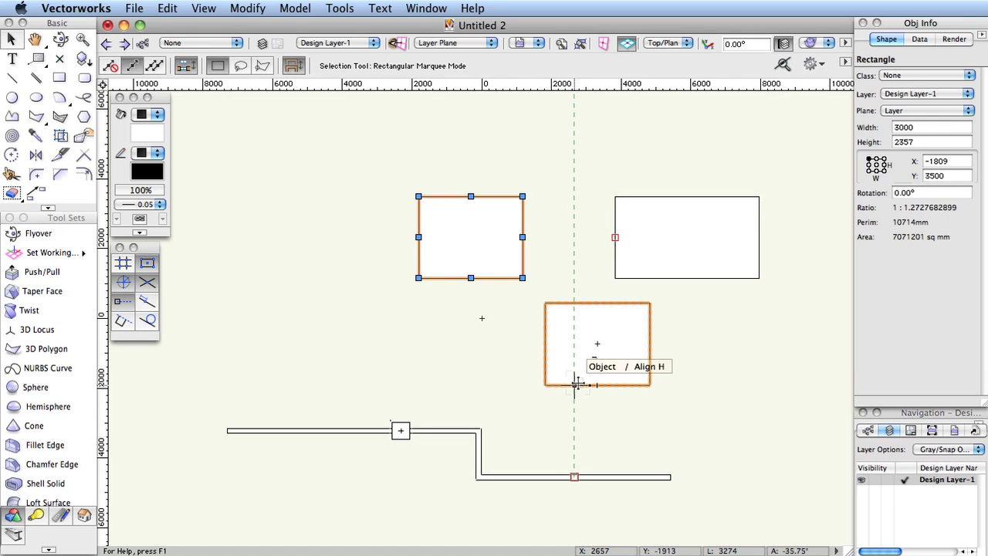
{"action": "left_click", "coordinate": [577, 384]}
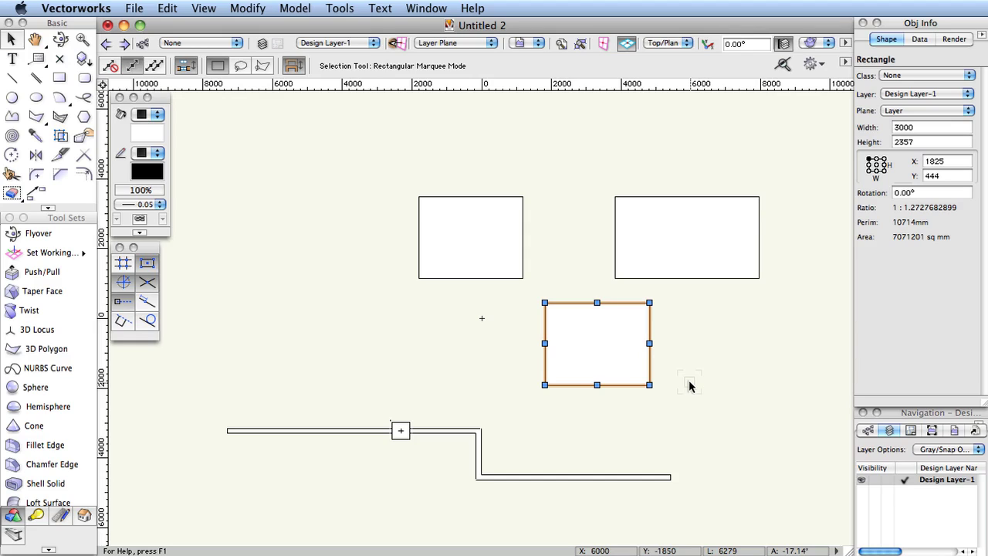
{"action": "left_click", "coordinate": [690, 263], "text": "shift"}
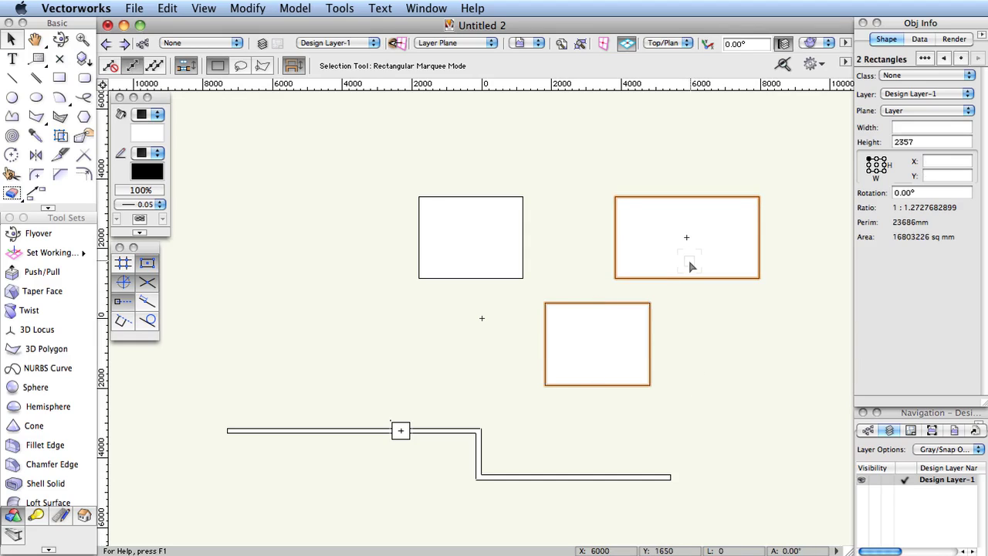
{"action": "left_click", "coordinate": [513, 247], "text": "shift"}
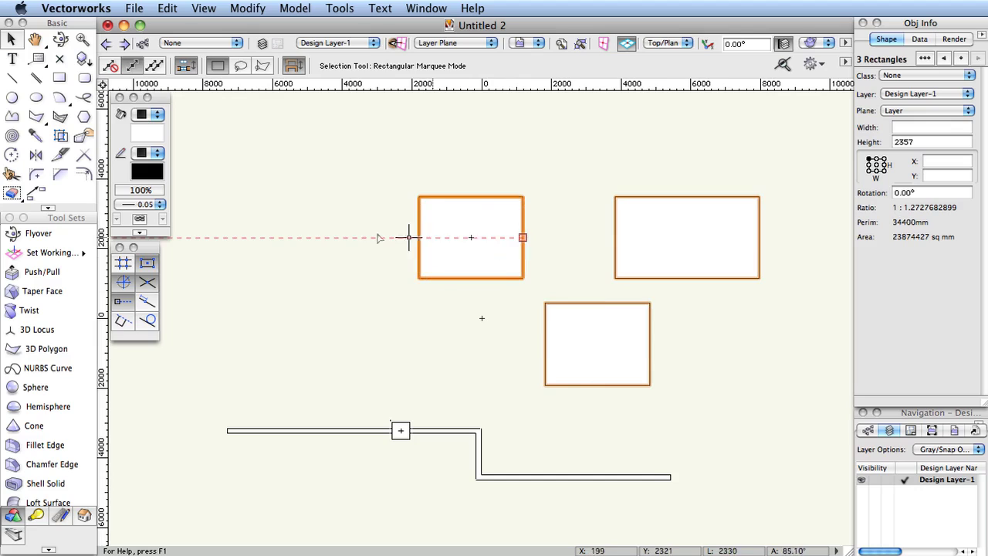
{"action": "left_click_drag", "start_coordinate": [296, 133], "coordinate": [774, 399]}
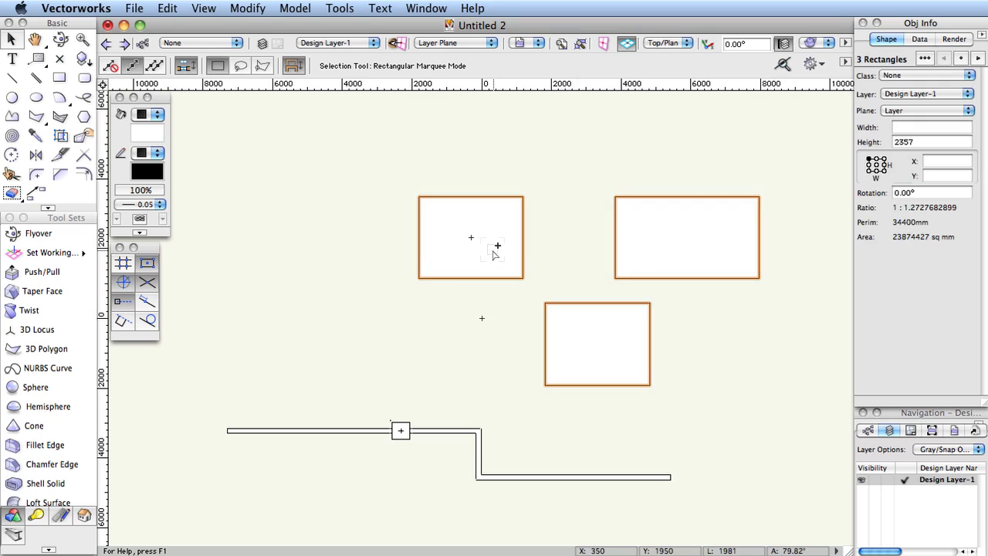
{"action": "left_click_drag", "start_coordinate": [384, 177], "coordinate": [626, 343]}
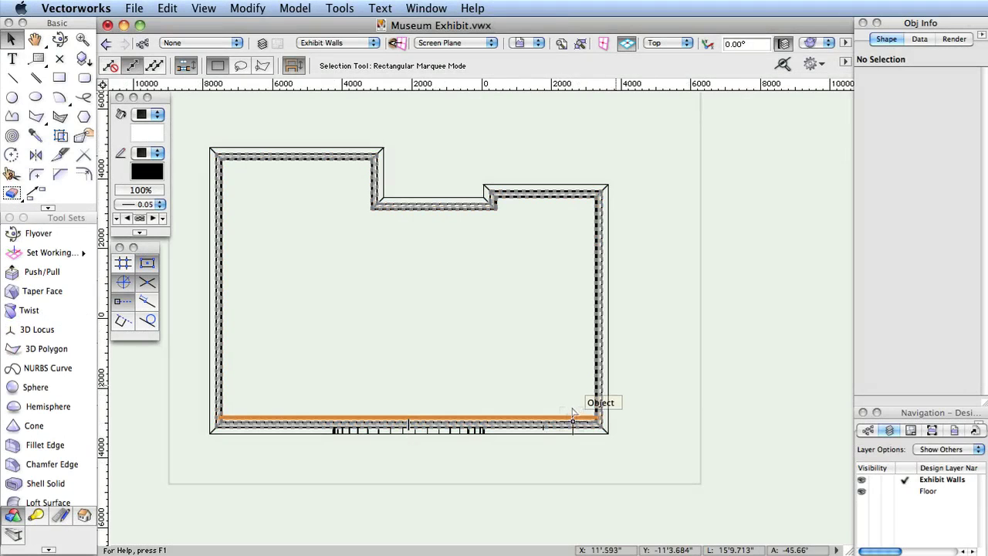
Step: Open the path component of the Extrude Along Path object on top of the museum walls for editing
{"action": "left_click", "coordinate": [609, 437]}
{"action": "left_click", "coordinate": [543, 438]}
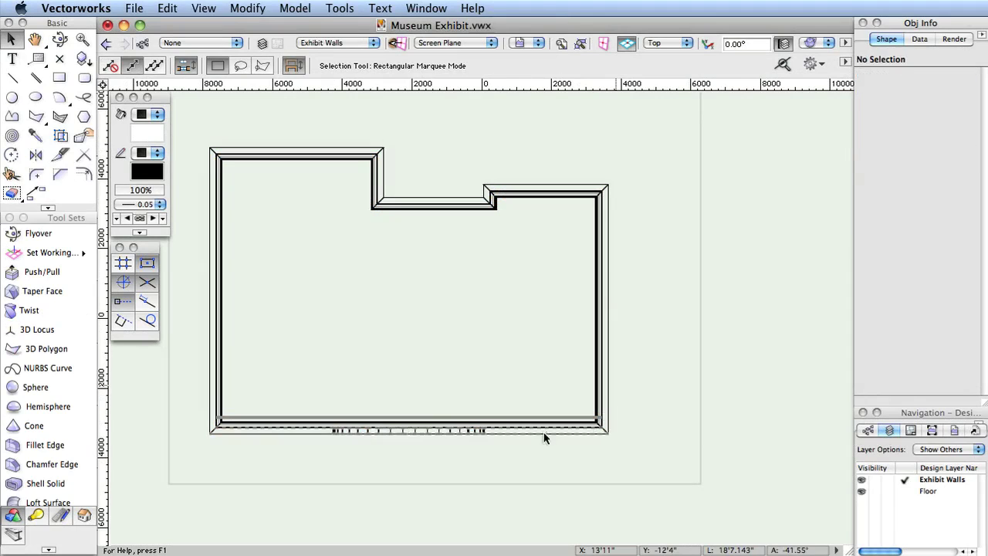
{"action": "left_click", "coordinate": [61, 39]}
{"action": "left_click_drag", "start_coordinate": [425, 338], "coordinate": [339, 307]}
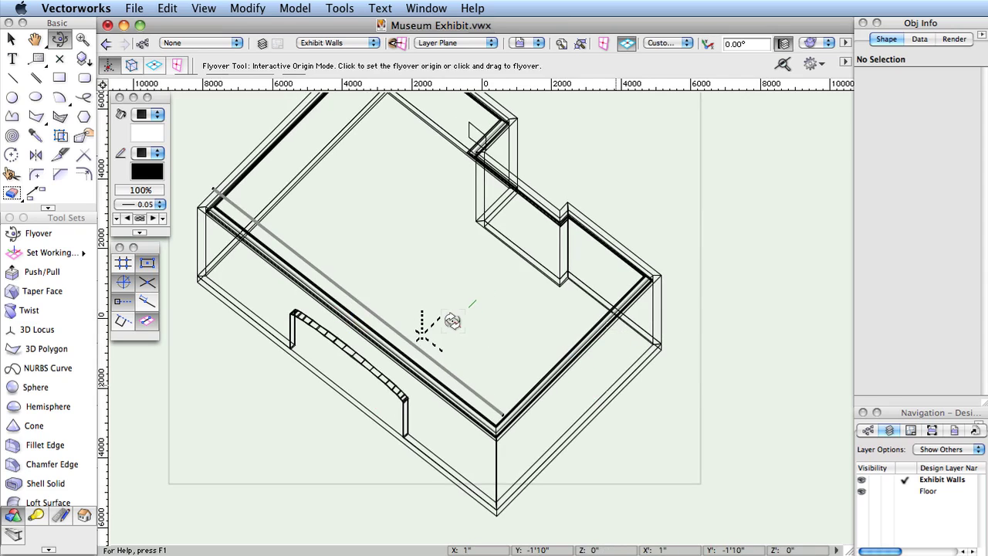
{"action": "key", "text": "x"}
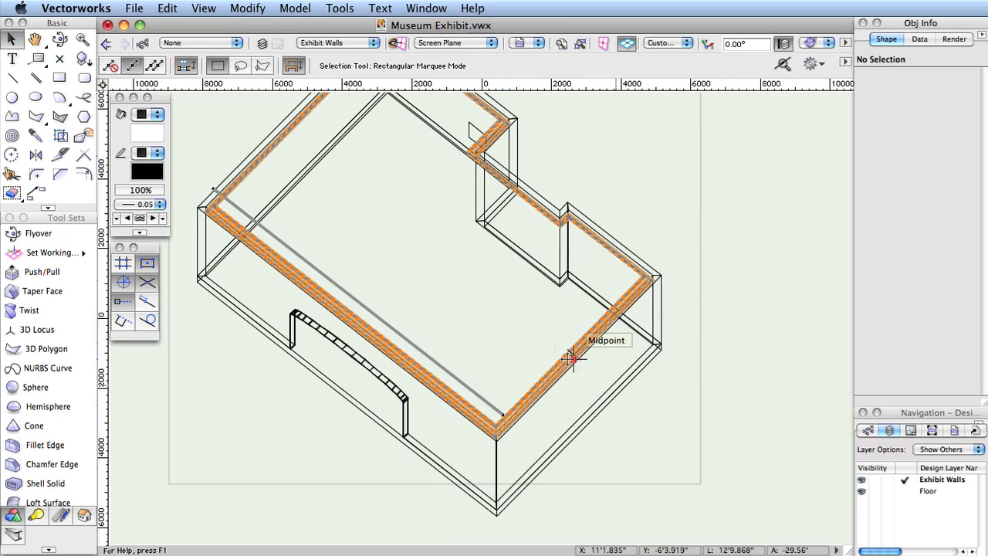
{"action": "left_click", "coordinate": [571, 357]}
{"action": "double_click", "coordinate": [572, 357]}
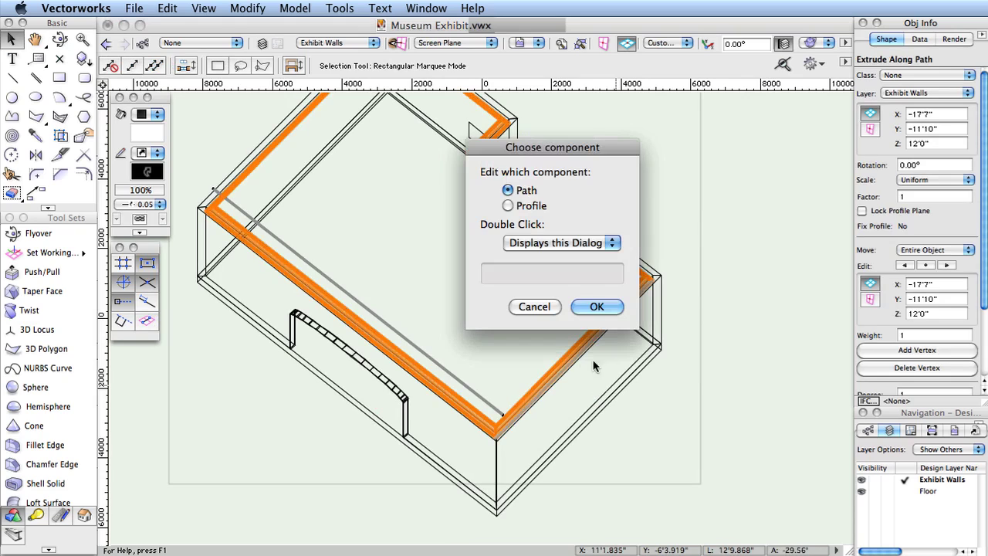
{"action": "left_click", "coordinate": [598, 307]}
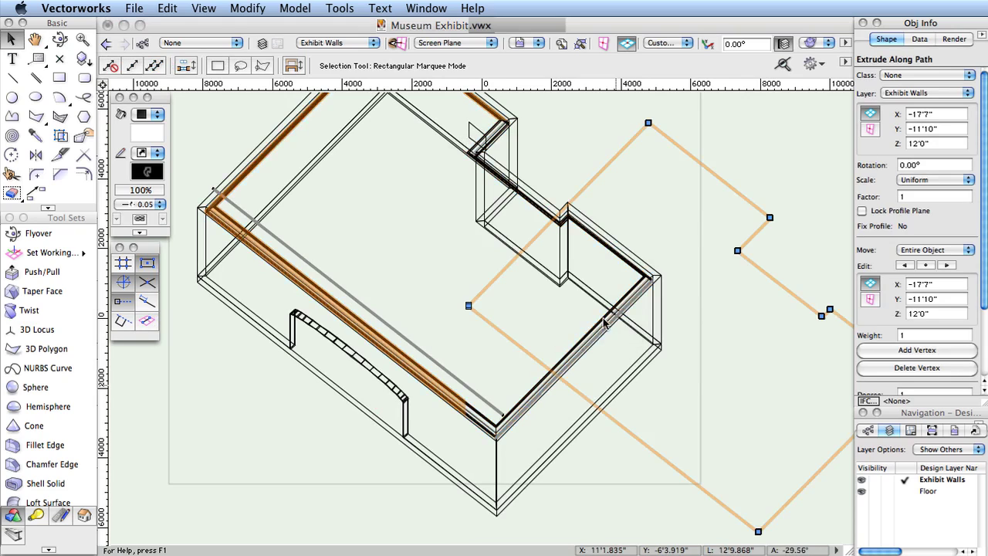
Step: Remove the path's right-hand corner vertex, undo the removal, and exit path editing
{"action": "left_click", "coordinate": [652, 275]}
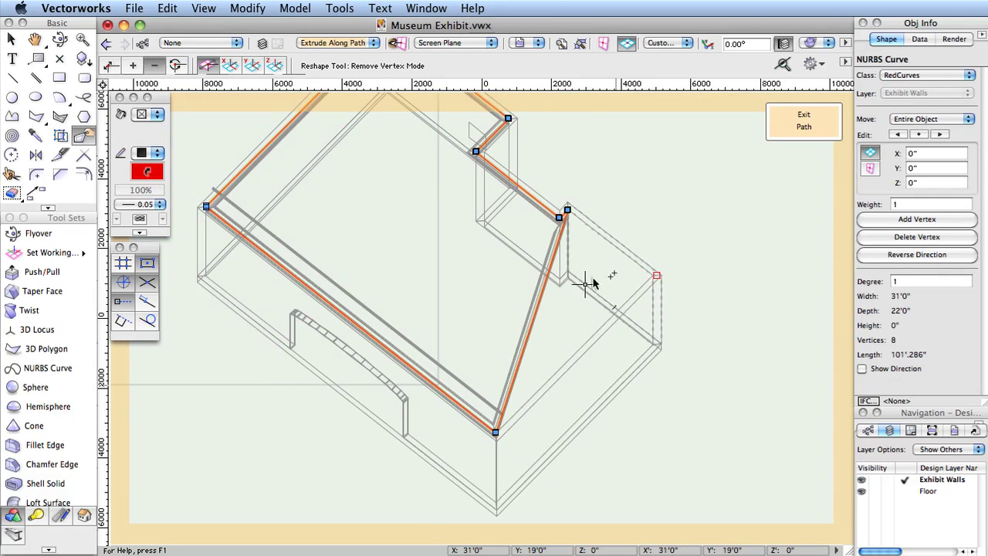
{"action": "key", "text": "super+z"}
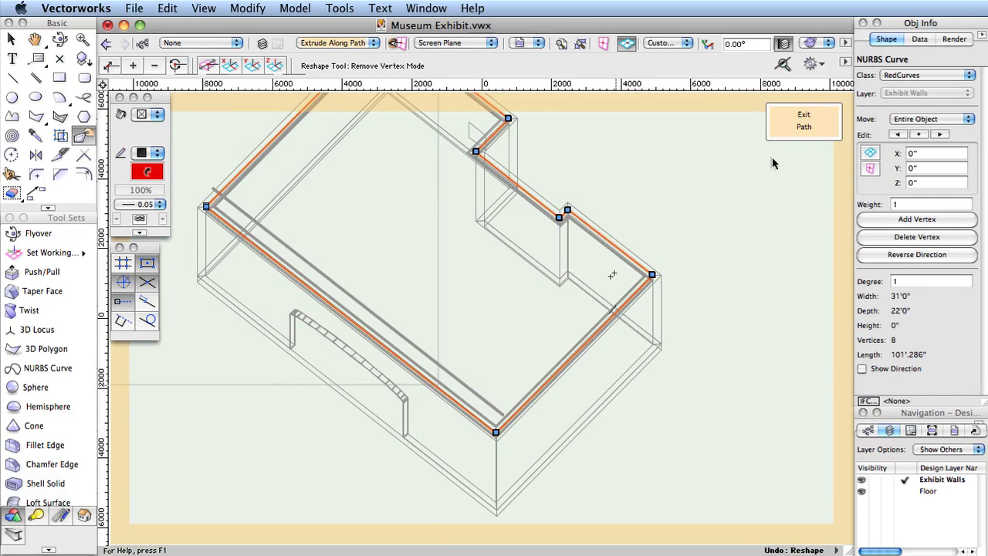
{"action": "left_click", "coordinate": [784, 126]}
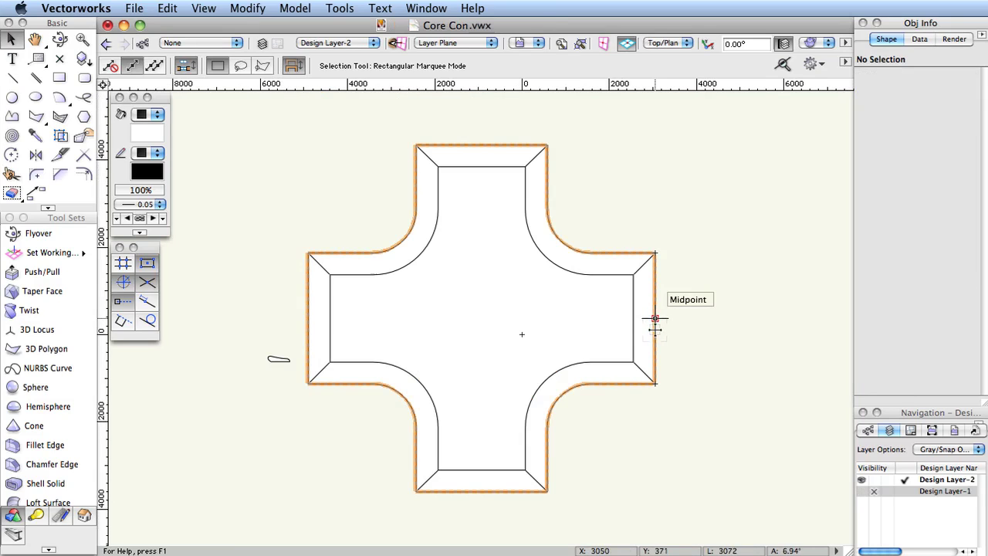
Step: Inspect the outer and inner cross-shaped polylines by selecting them in turn, and clear the selection
{"action": "left_click", "coordinate": [654, 318]}
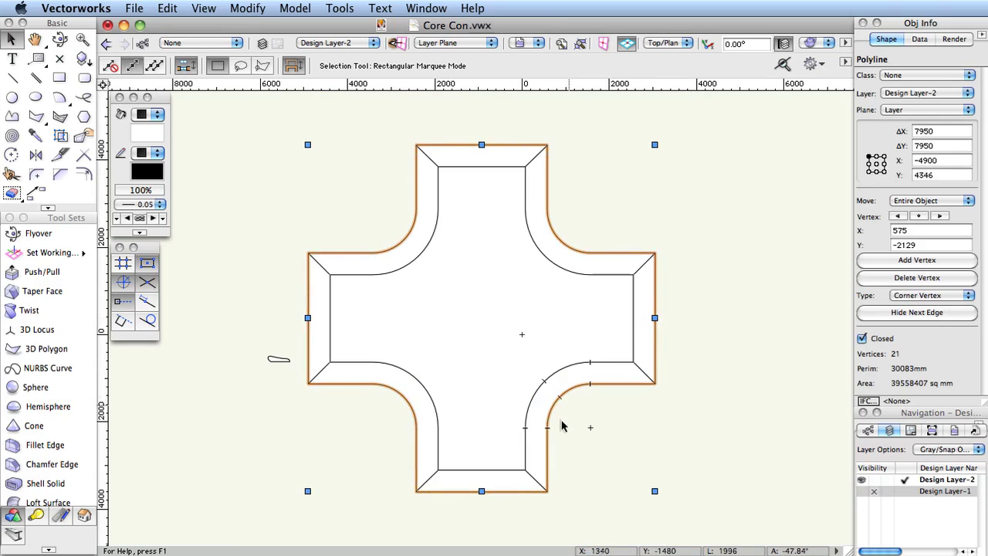
{"action": "left_click_drag", "start_coordinate": [360, 531], "coordinate": [438, 415]}
{"action": "left_click", "coordinate": [438, 415]}
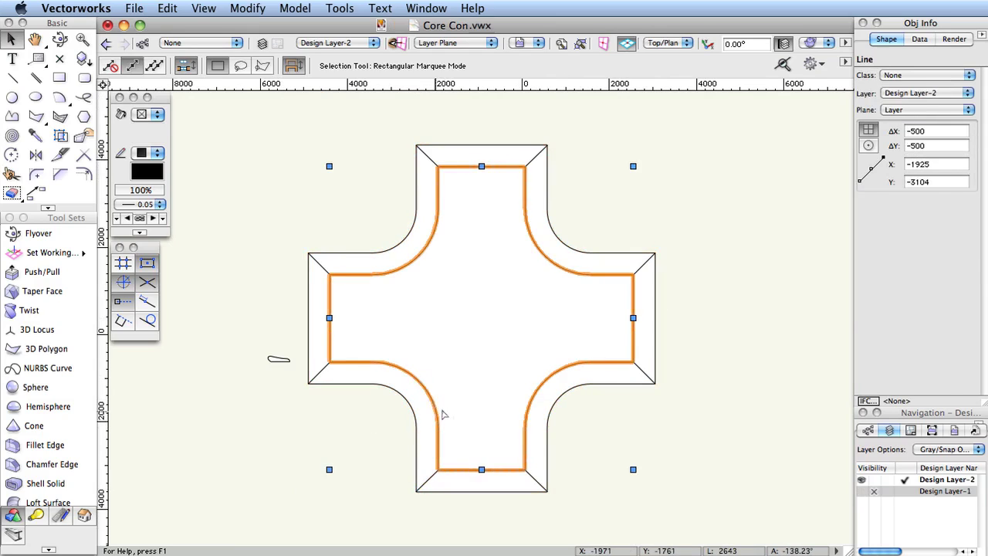
{"action": "left_click", "coordinate": [625, 417]}
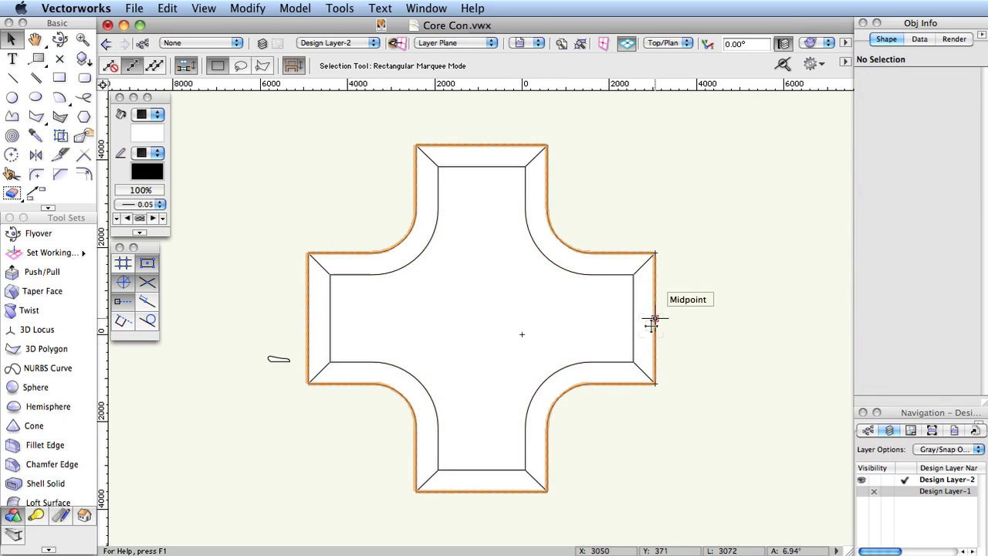
{"action": "left_click", "coordinate": [655, 318]}
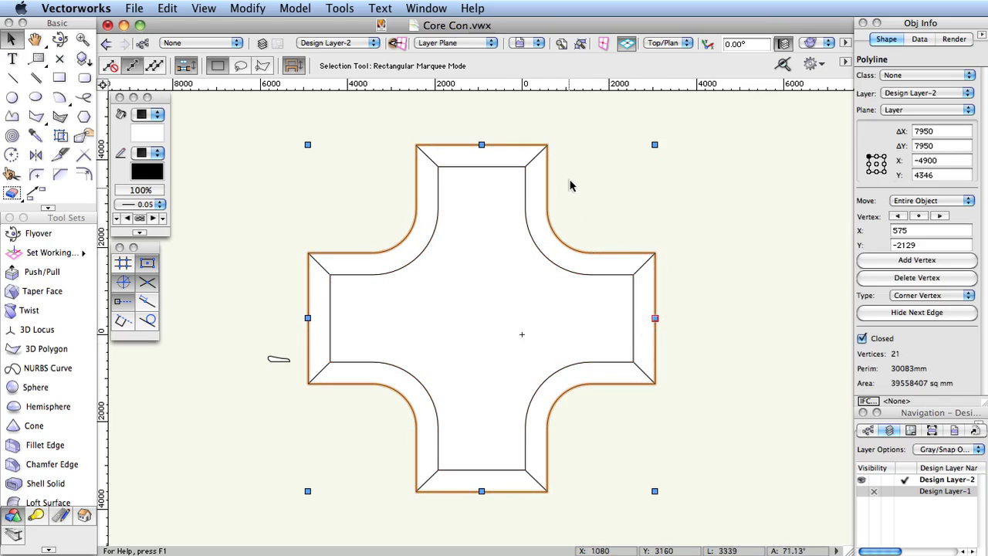
{"action": "left_click", "coordinate": [680, 214]}
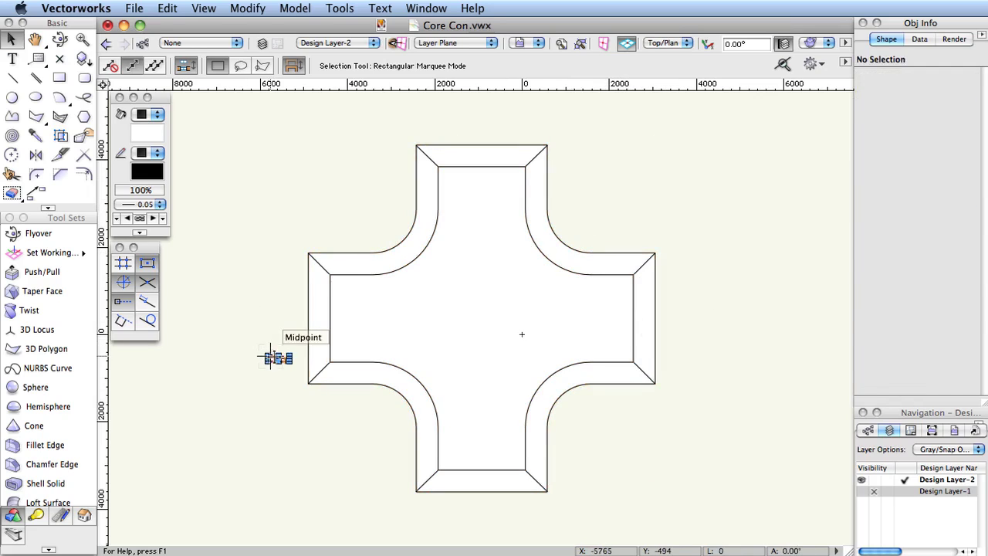
Step: Create an Extrude Along Path from the small closed profile, using the outer cross-shaped polyline as the path
{"action": "left_click", "coordinate": [309, 357]}
{"action": "left_click", "coordinate": [308, 357], "text": "shift"}
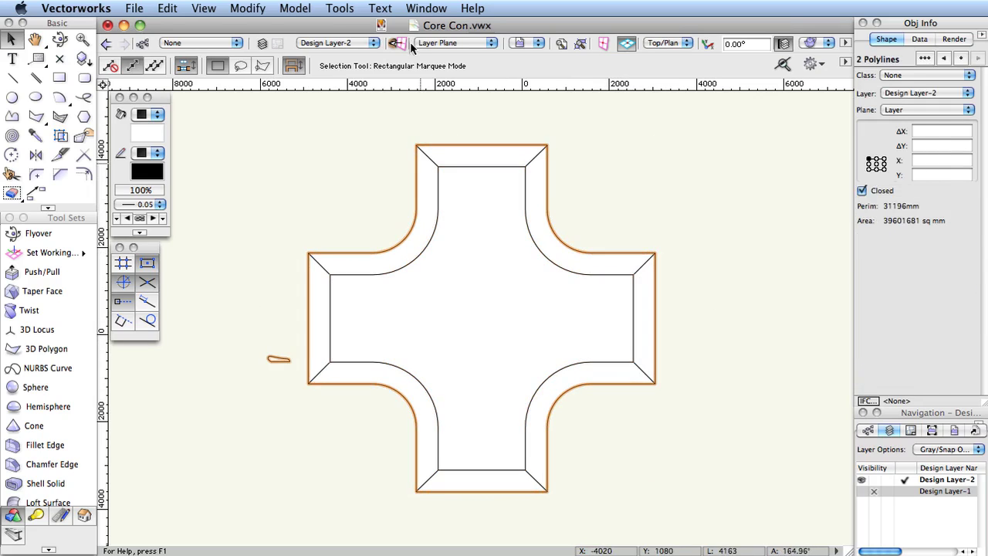
{"action": "left_click", "coordinate": [303, 9]}
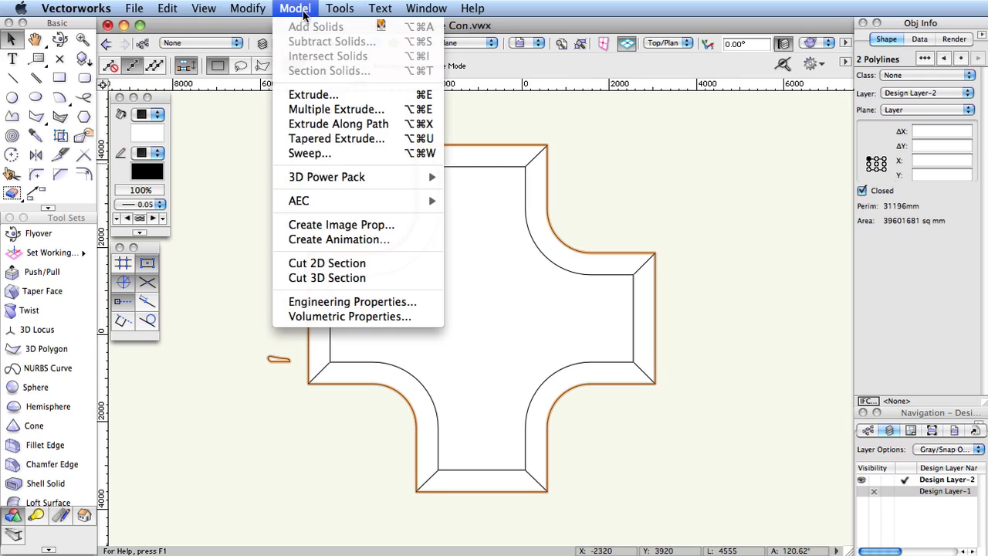
{"action": "left_click", "coordinate": [313, 124]}
{"action": "left_click", "coordinate": [579, 373]}
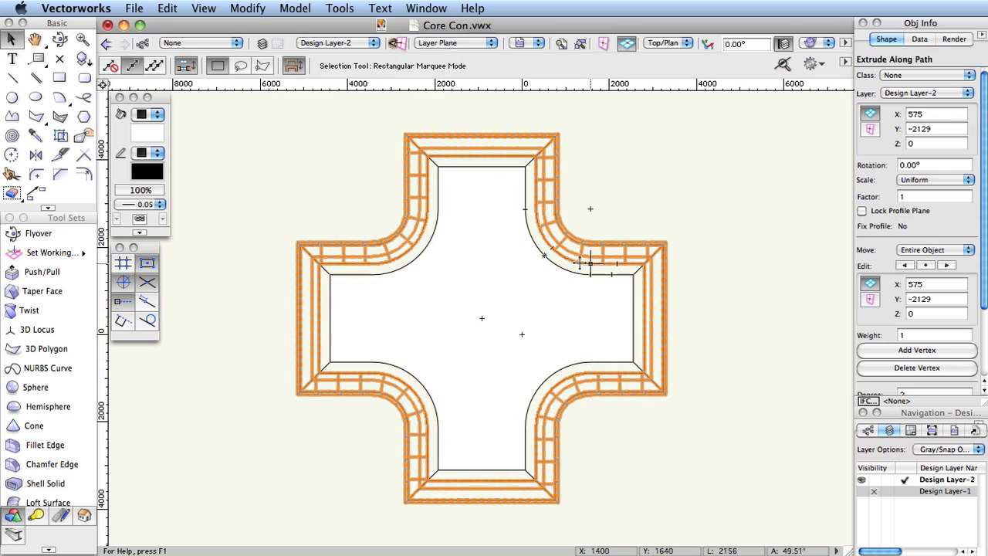
Step: Examine the extruded cross-shaped border in a tilted 3D view with the Flyover tool
{"action": "left_click", "coordinate": [59, 39]}
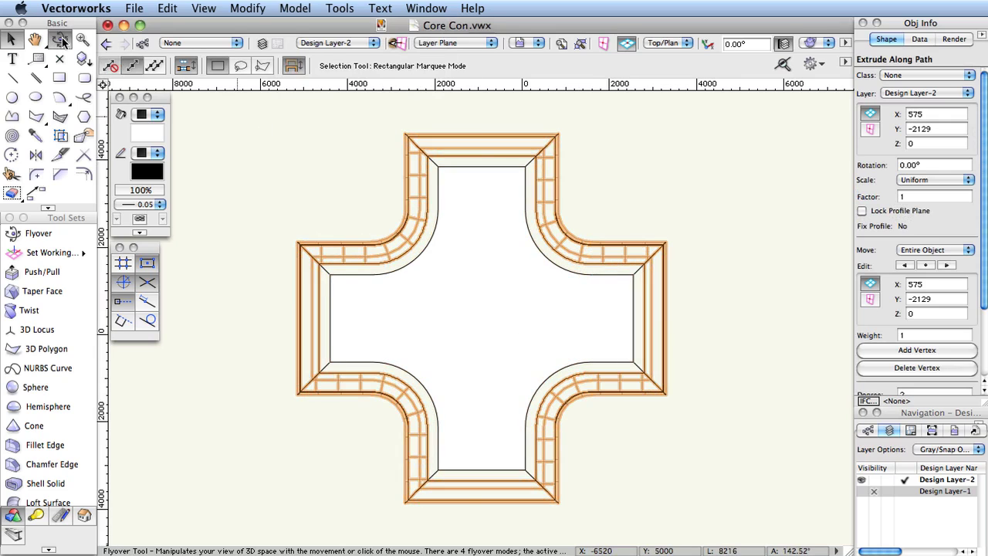
{"action": "left_click_drag", "start_coordinate": [611, 317], "coordinate": [613, 315]}
{"action": "left_click_drag", "start_coordinate": [419, 294], "coordinate": [370, 218]}
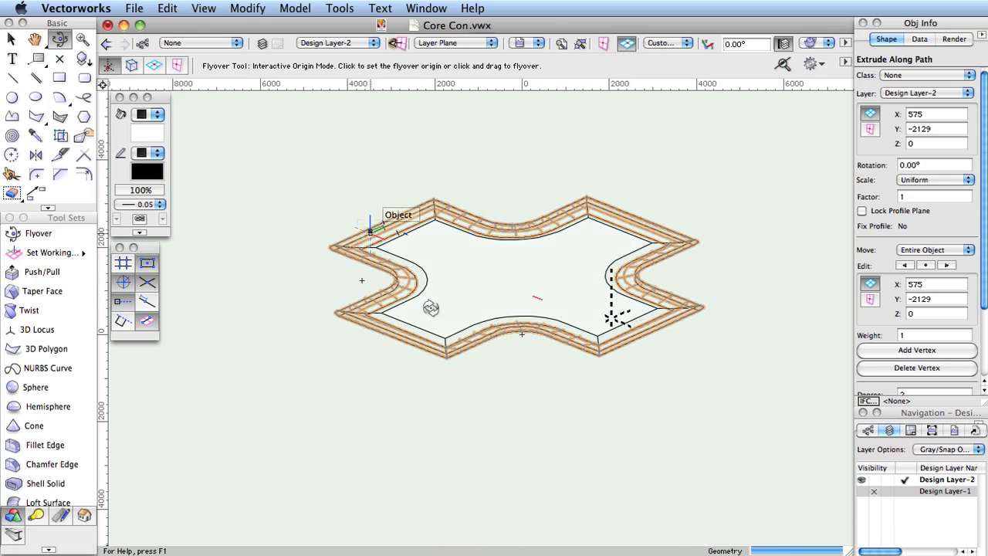
{"action": "left_click_drag", "start_coordinate": [460, 344], "coordinate": [477, 356]}
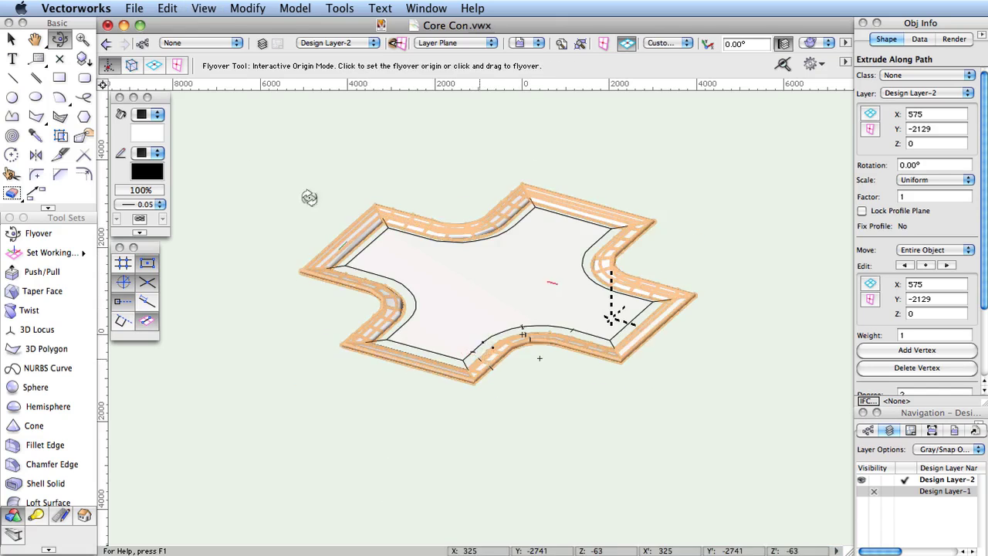
Step: Edit the border extrusion's path, remove the inner control vertex of each of the four curved corners, and exit path editing
{"action": "key", "text": "x"}
{"action": "double_click", "coordinate": [463, 224]}
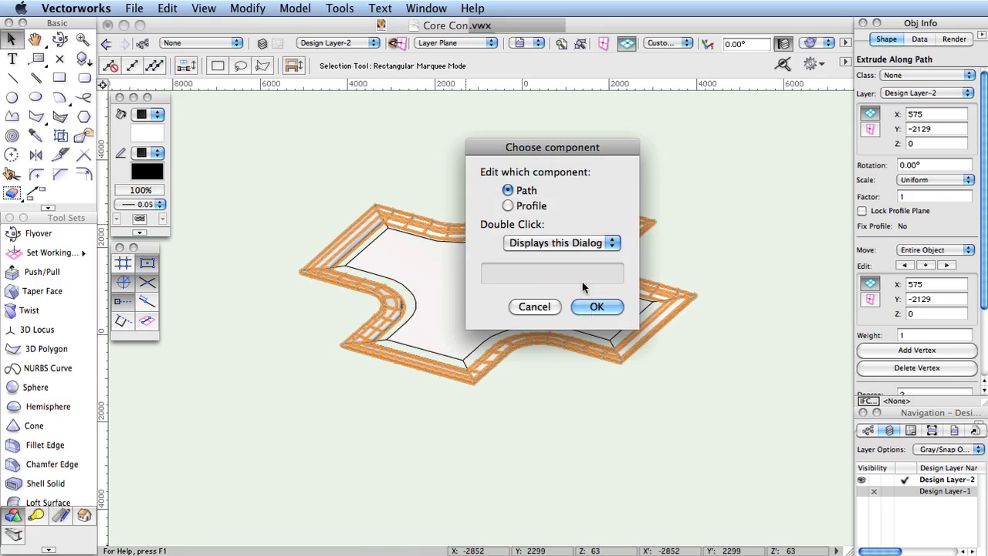
{"action": "left_click", "coordinate": [595, 307]}
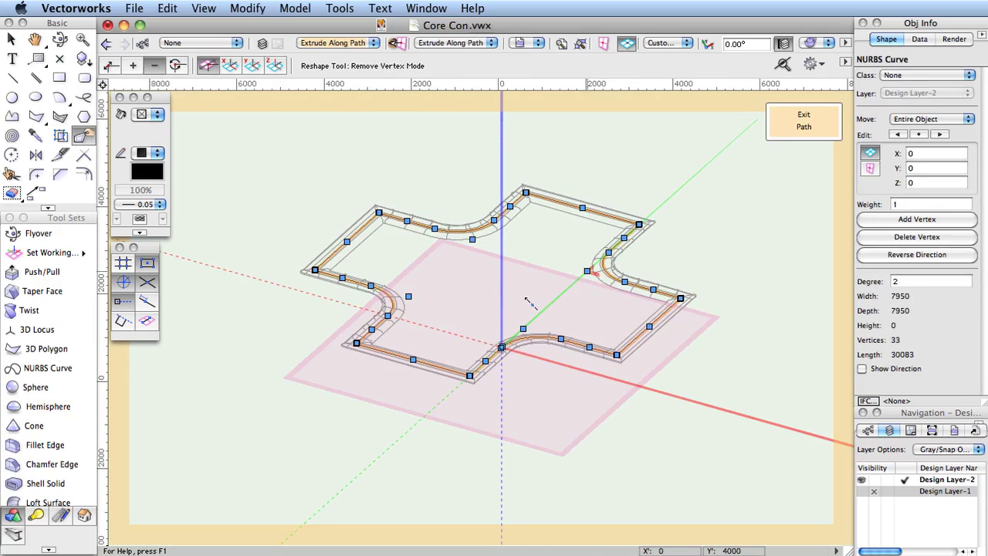
{"action": "key", "text": "Delete"}
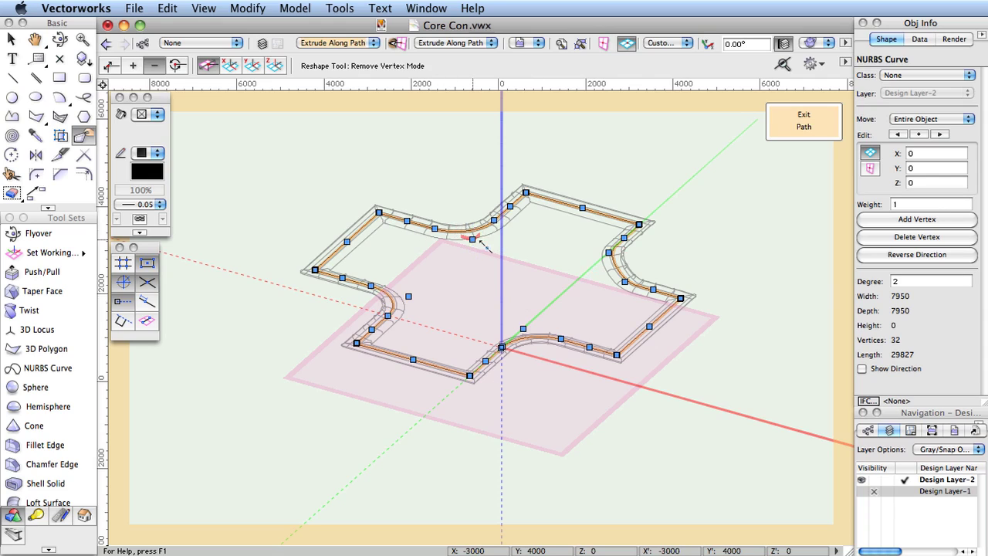
{"action": "left_click", "coordinate": [473, 239]}
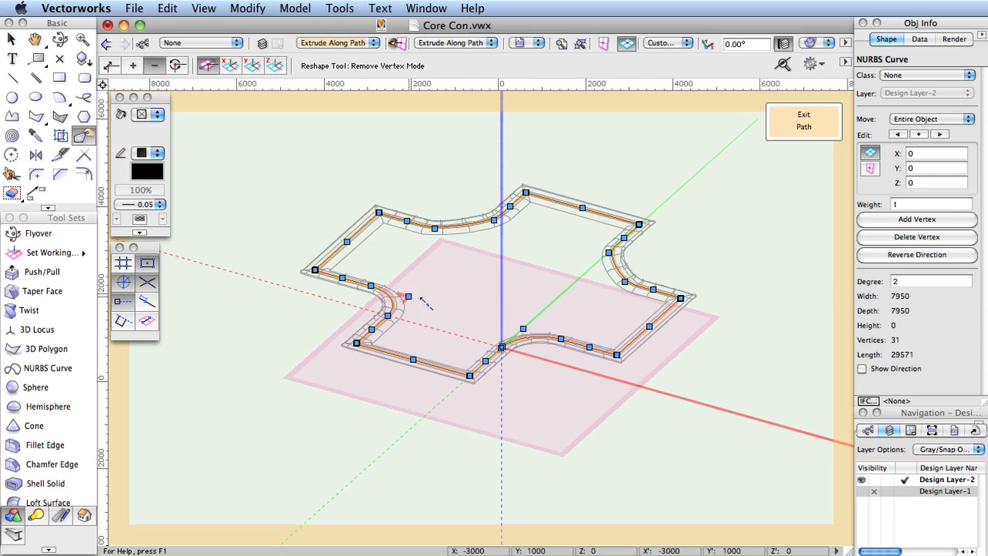
{"action": "key", "text": "Delete"}
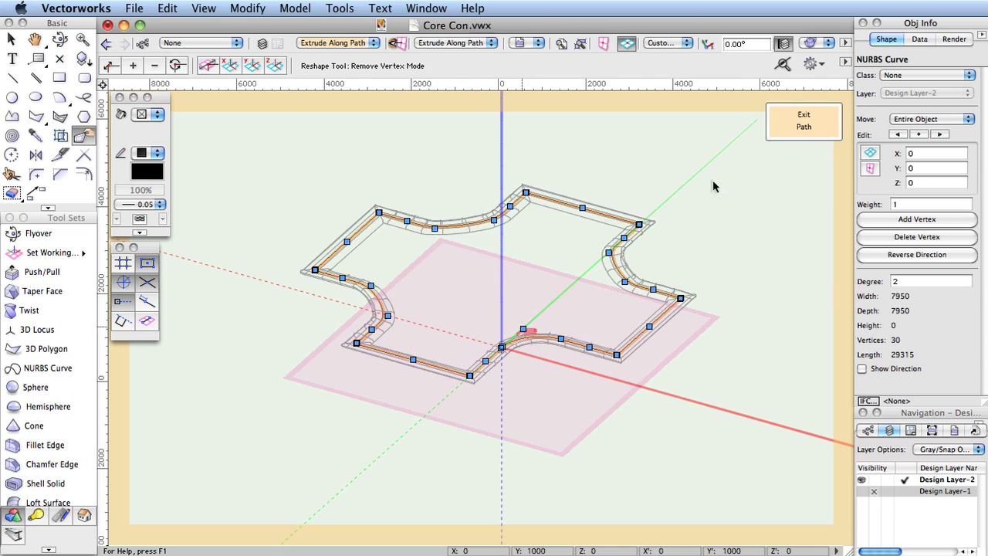
{"action": "left_click", "coordinate": [786, 128]}
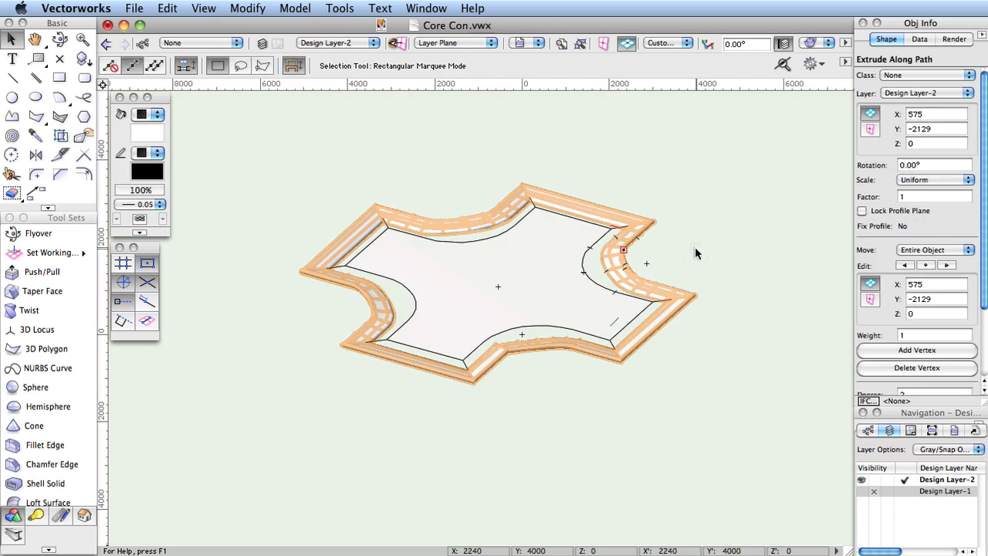
Step: Return to the Top/Plan view and inspect the reshaped cross-shaped border at one of its curved corners
{"action": "key", "text": "super+5"}
{"action": "key", "text": "super+5"}
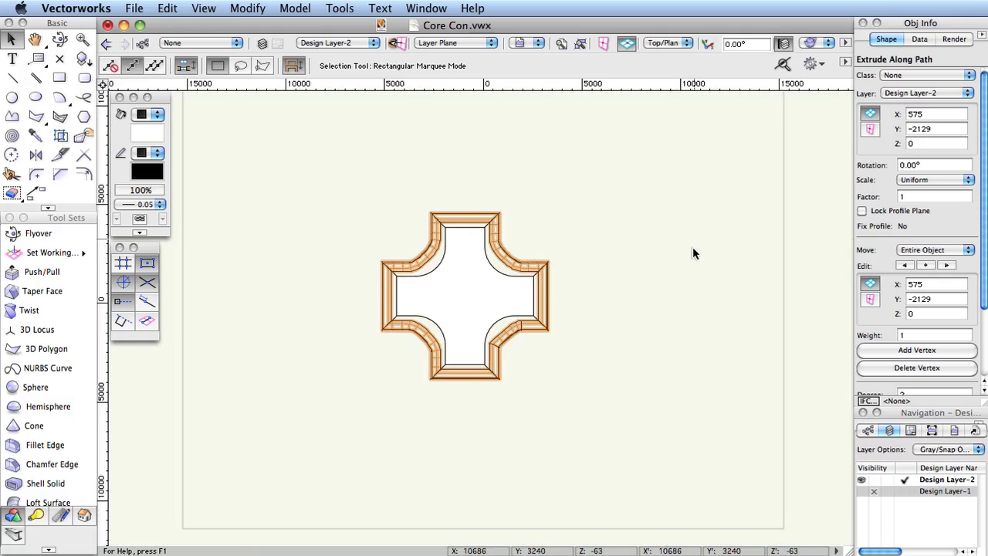
{"action": "left_click", "coordinate": [651, 265]}
{"action": "left_click", "coordinate": [495, 268]}
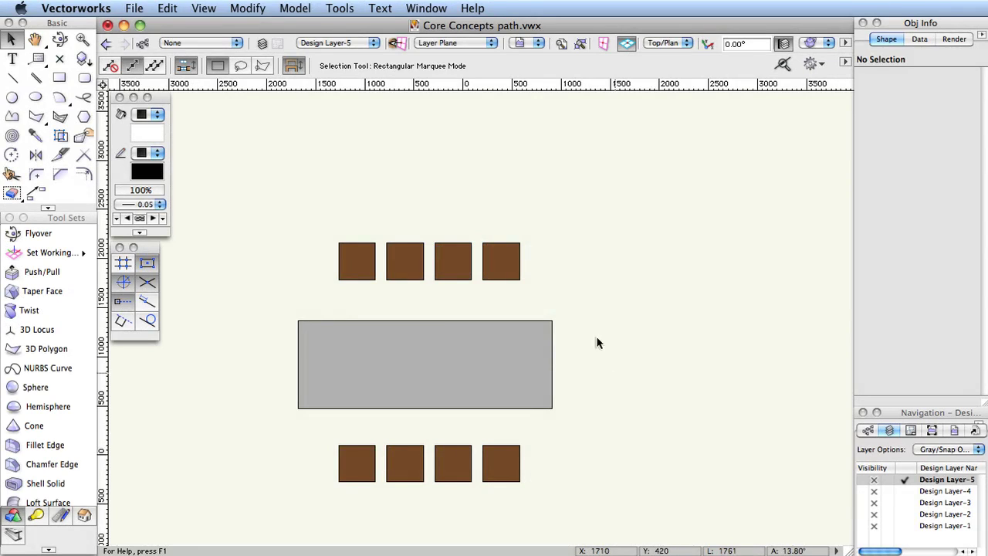
Step: Try moving only the leftmost chair of the upper row onto the table's edge, and undo the move
{"action": "left_click", "coordinate": [352, 258]}
{"action": "left_click_drag", "start_coordinate": [352, 258], "coordinate": [343, 330]}
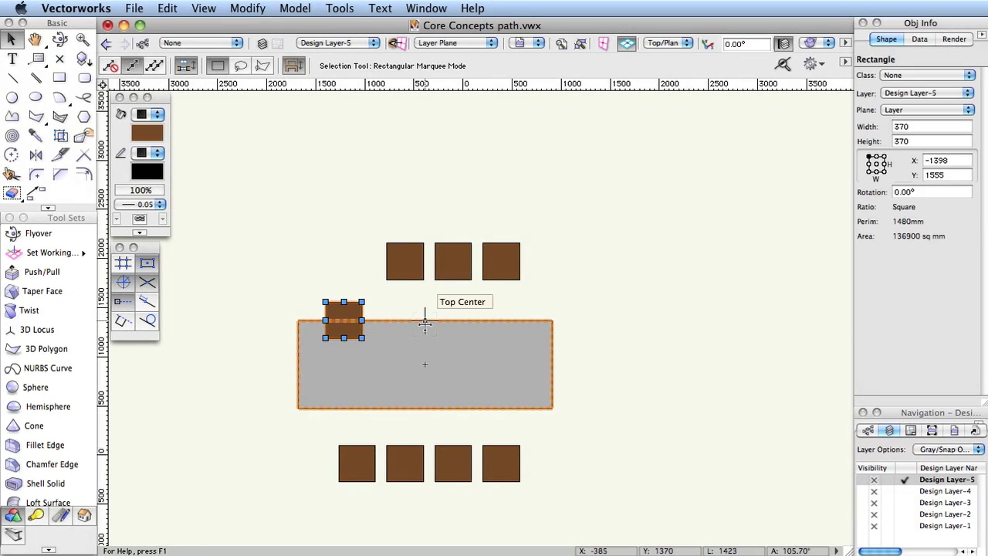
{"action": "left_click", "coordinate": [568, 303]}
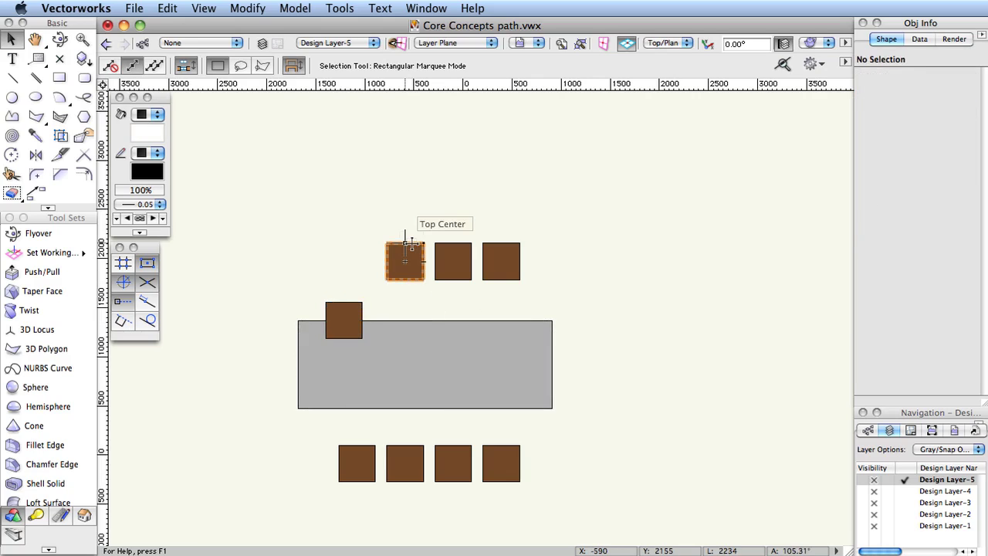
{"action": "key", "text": "super+z"}
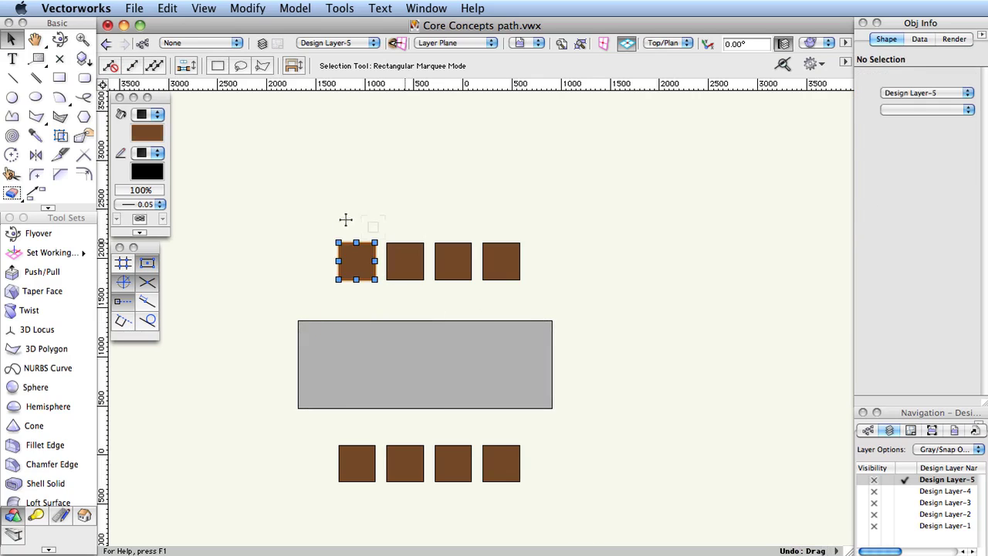
Step: Move the four upper chairs down together to Y 1555 over the table's upper edge, and send them to the back
{"action": "left_click_drag", "start_coordinate": [307, 221], "coordinate": [562, 295]}
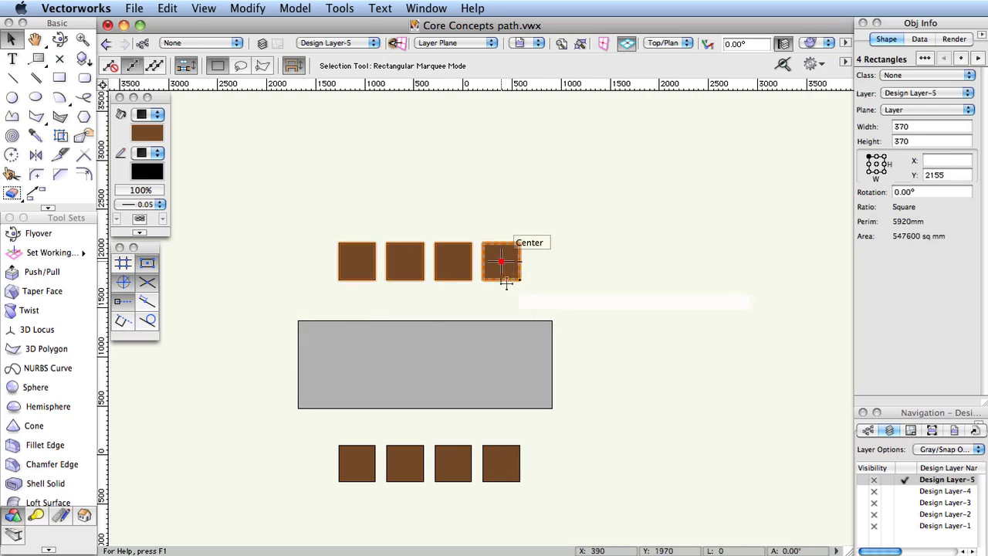
{"action": "left_click_drag", "start_coordinate": [505, 269], "coordinate": [531, 308]}
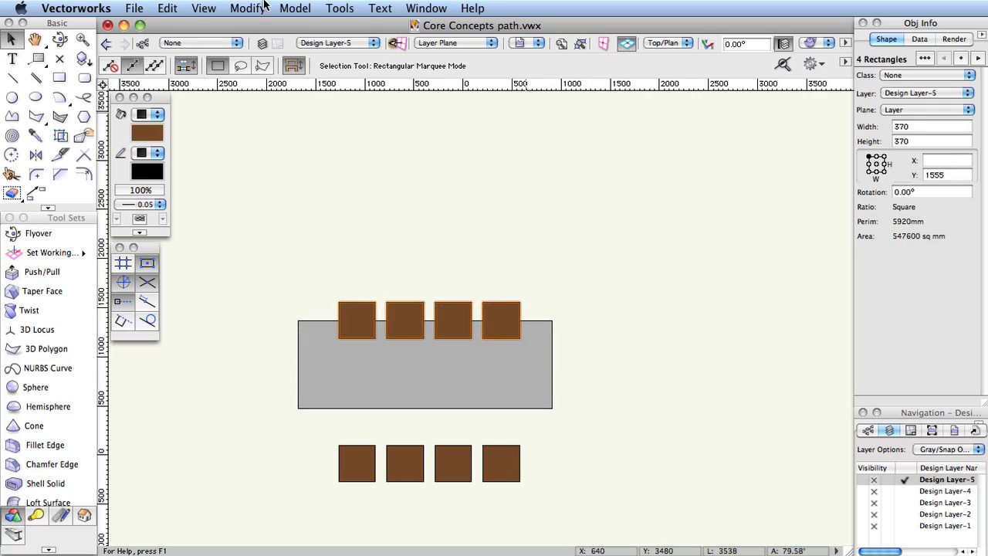
{"action": "left_click", "coordinate": [216, 10]}
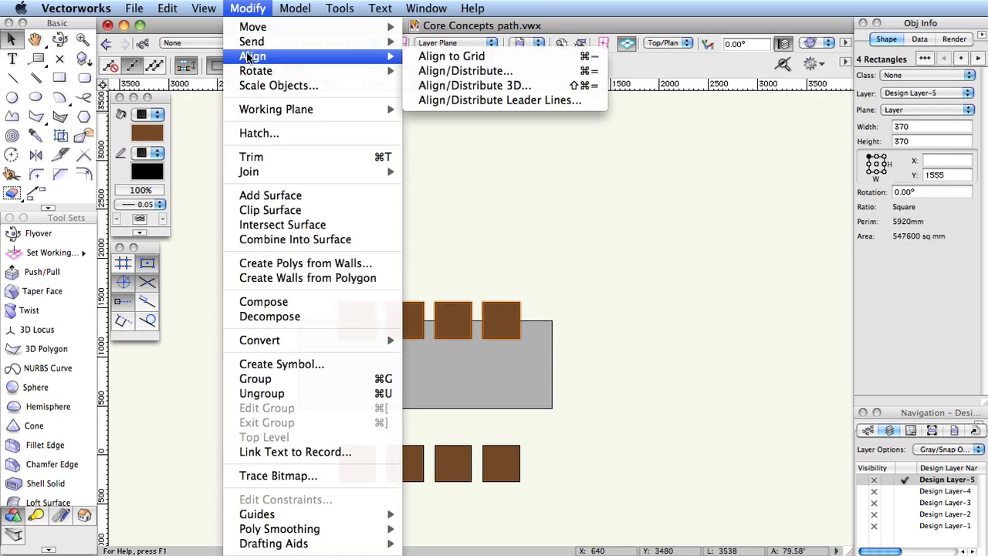
{"action": "mouse_move", "coordinate": [366, 46]}
{"action": "left_click", "coordinate": [432, 71]}
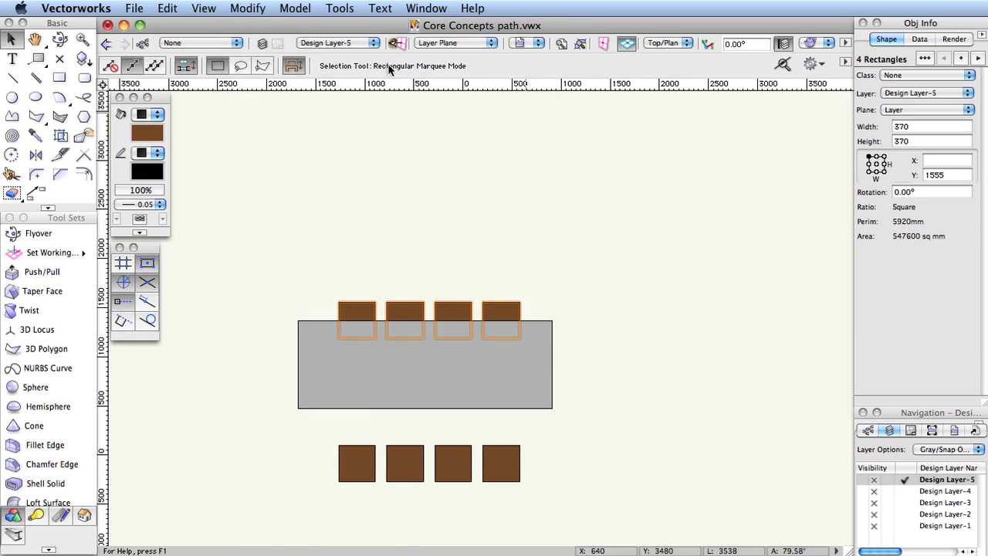
{"action": "left_click", "coordinate": [462, 244]}
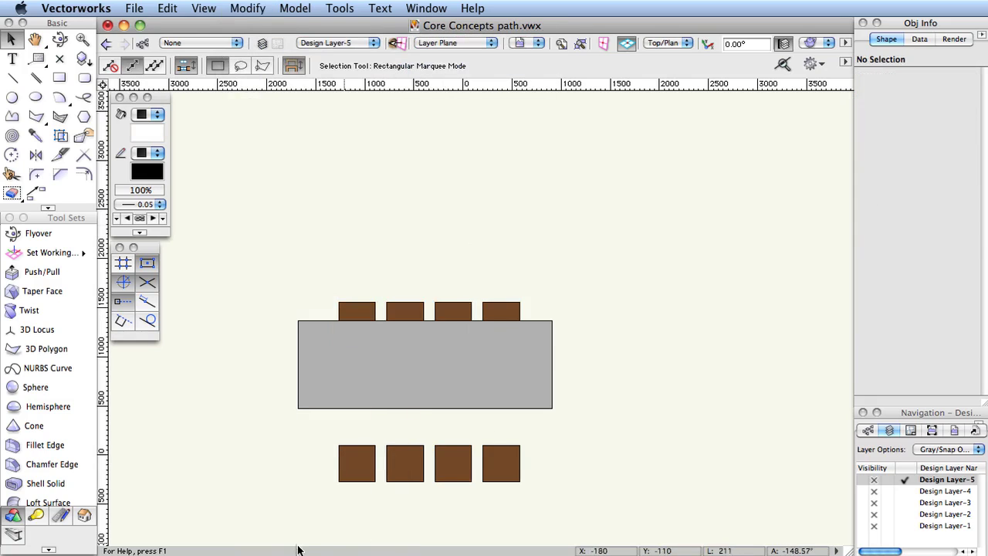
Step: Move the four lower chairs up together to Y 655 so they overlap the table's lower edge, and clear the selection
{"action": "left_click_drag", "start_coordinate": [308, 507], "coordinate": [587, 434]}
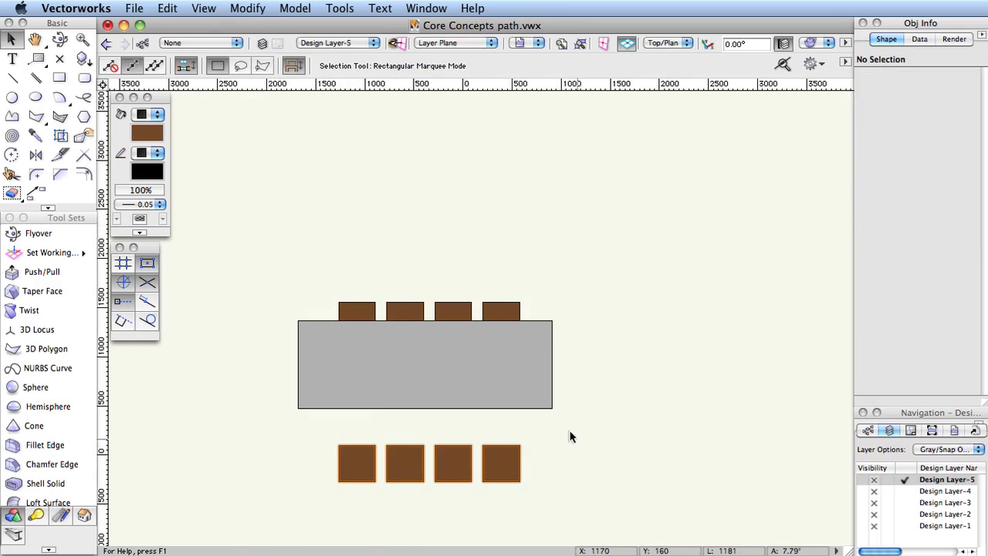
{"action": "left_click_drag", "start_coordinate": [504, 456], "coordinate": [504, 401]}
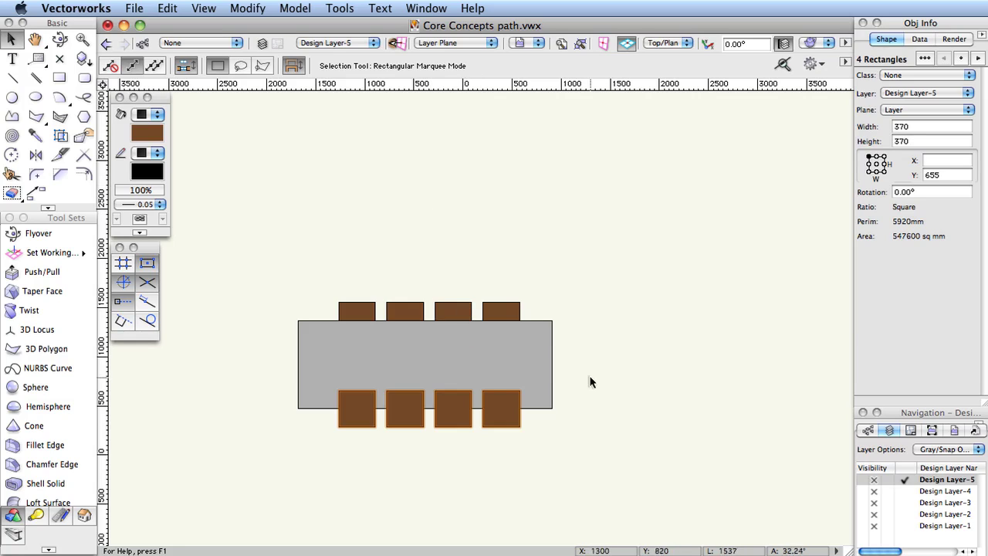
{"action": "left_click", "coordinate": [406, 440]}
Step: Send the two middle chairs of the lower row backward behind the table, and clear the selection
{"action": "left_click", "coordinate": [414, 425]}
{"action": "left_click", "coordinate": [453, 423], "text": "shift"}
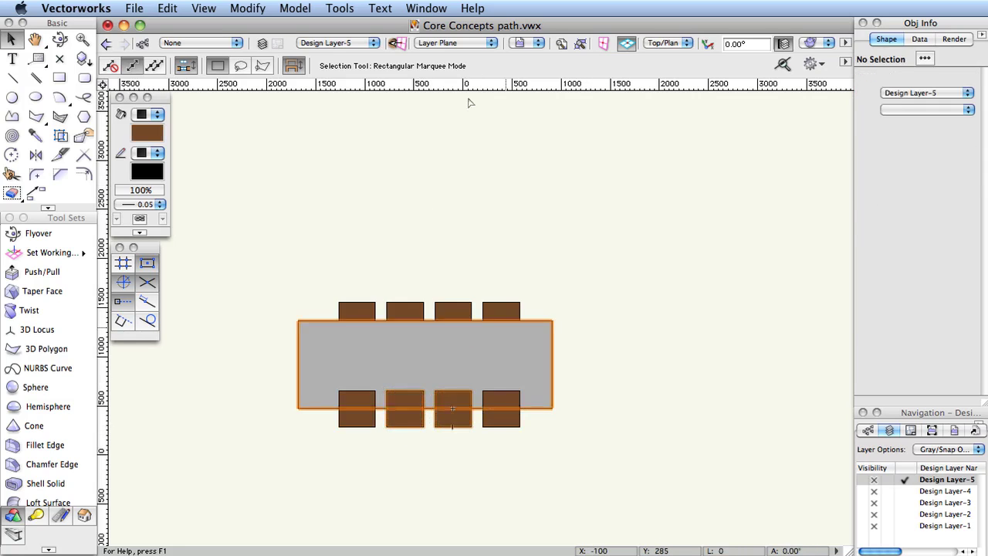
{"action": "left_click", "coordinate": [247, 8]}
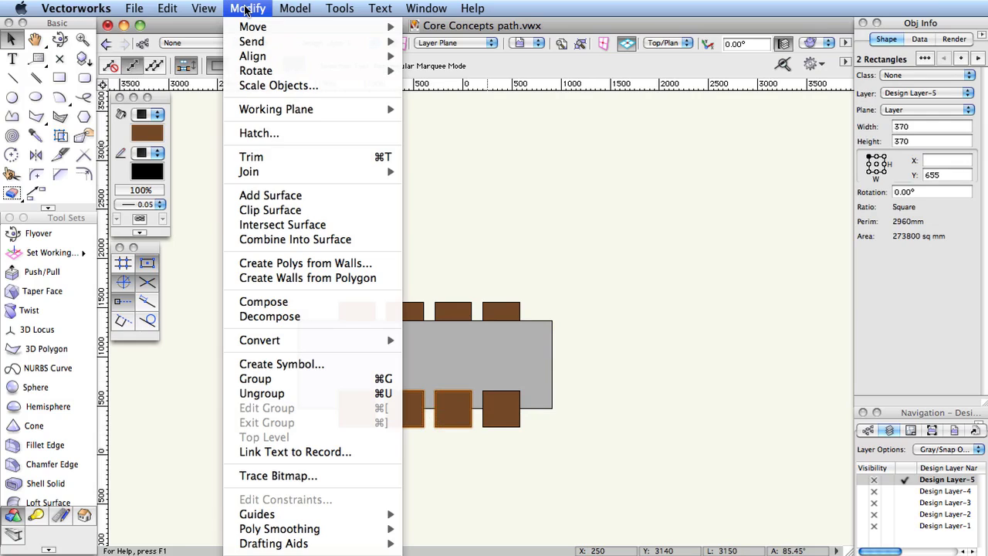
{"action": "mouse_move", "coordinate": [254, 42]}
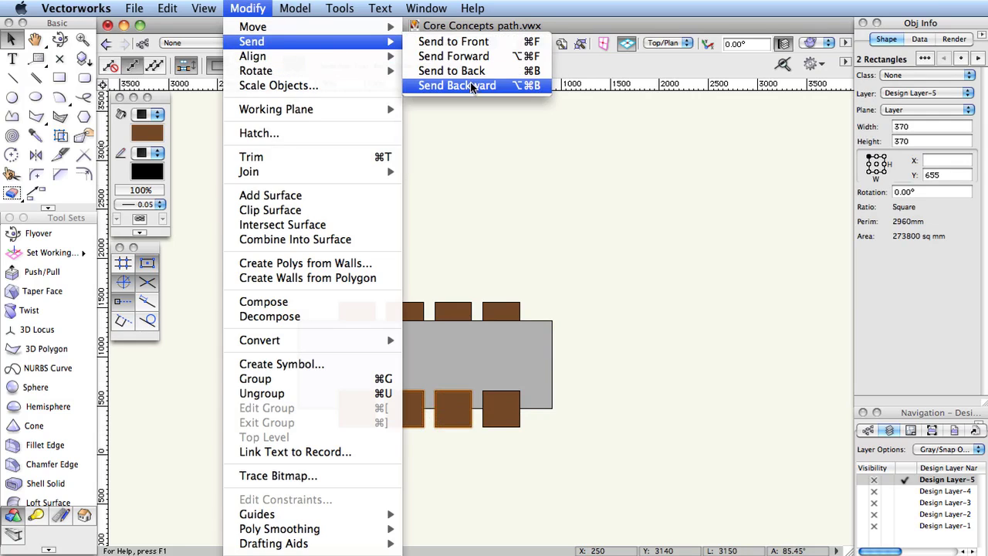
{"action": "left_click", "coordinate": [473, 87]}
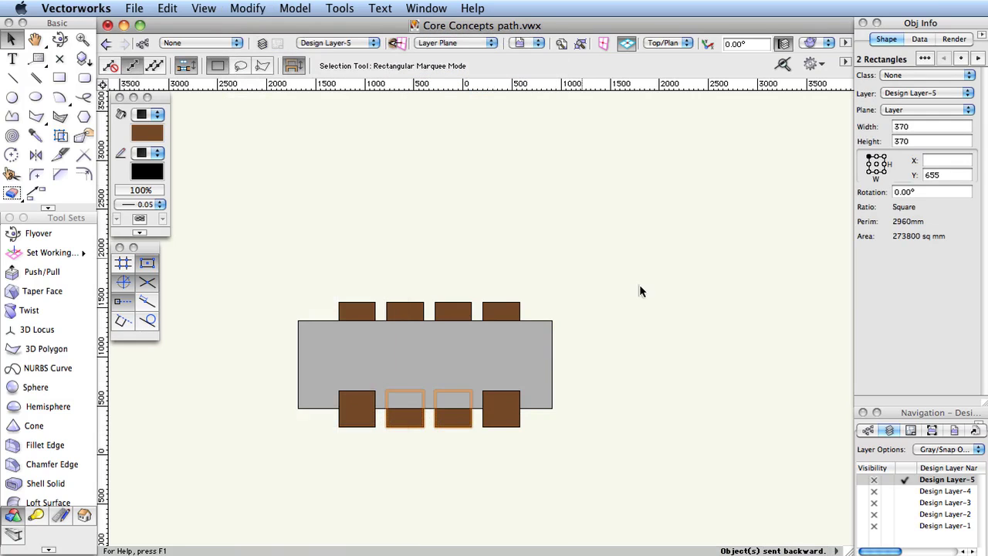
{"action": "left_click", "coordinate": [637, 309]}
Step: Send the two middle chairs of the upper row forward in front of the table, and clear the selection
{"action": "left_click", "coordinate": [453, 311]}
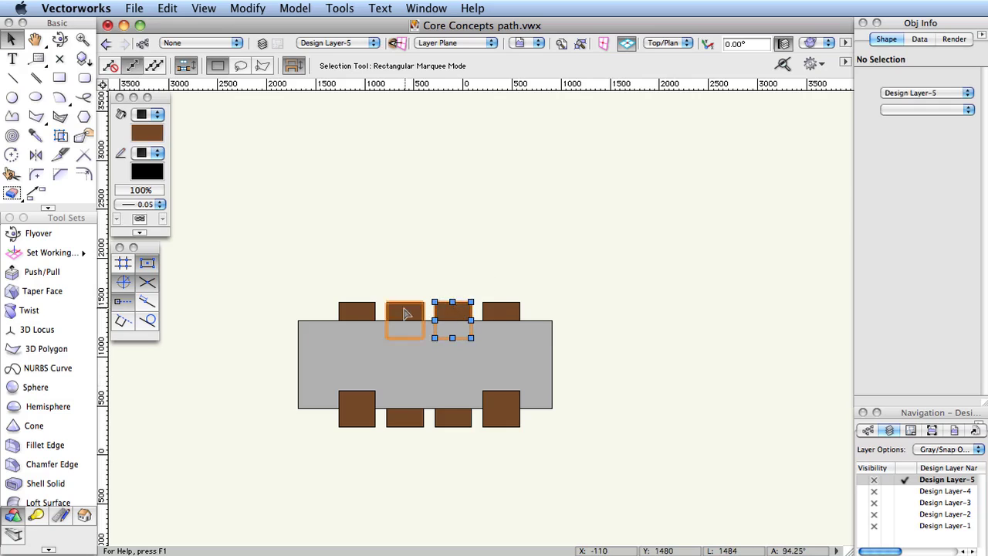
{"action": "left_click", "coordinate": [405, 311], "text": "shift"}
{"action": "left_click", "coordinate": [249, 9]}
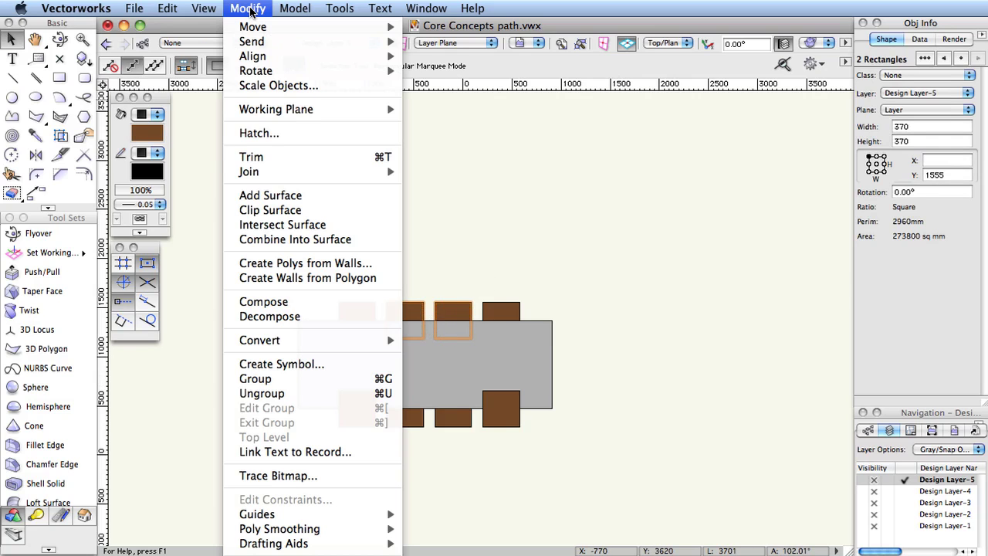
{"action": "mouse_move", "coordinate": [258, 41]}
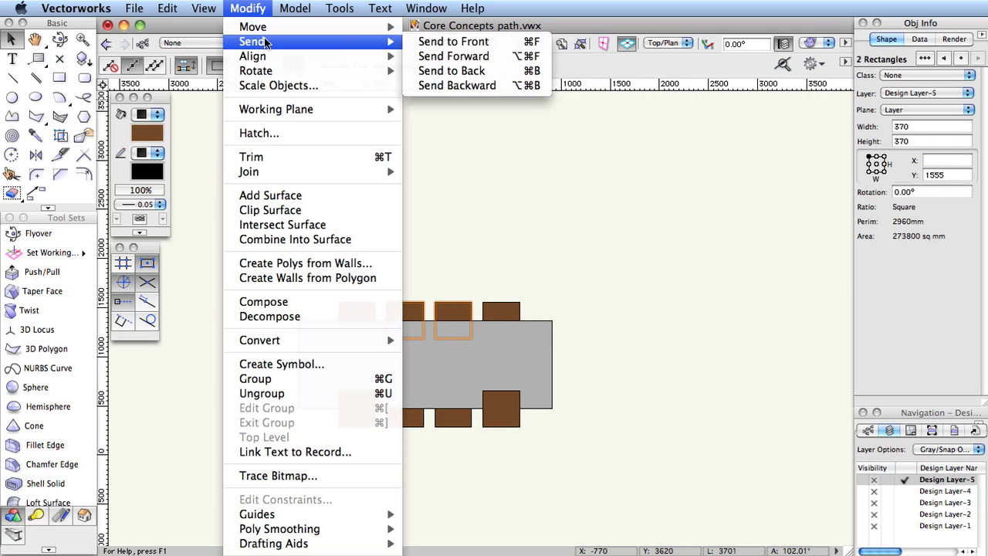
{"action": "left_click", "coordinate": [448, 57]}
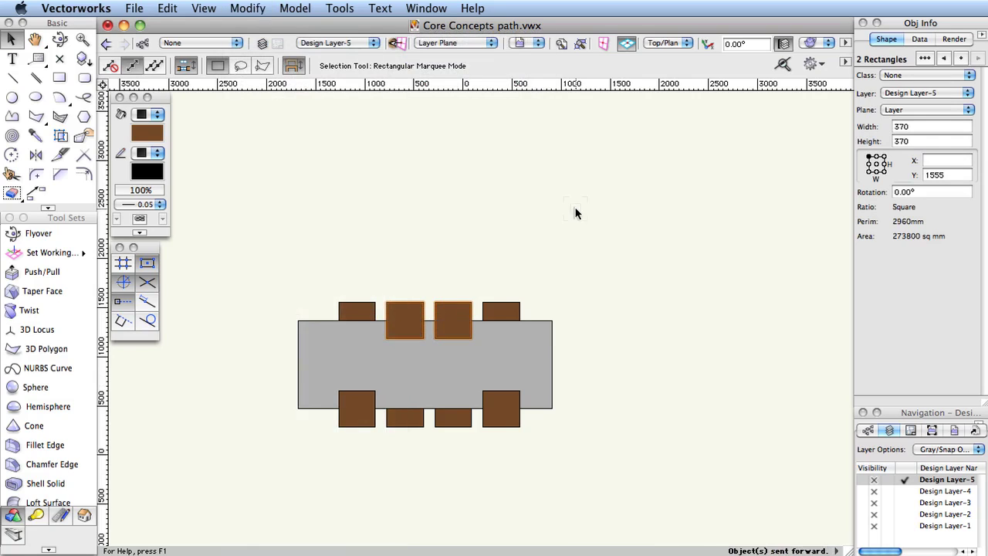
{"action": "left_click", "coordinate": [552, 201]}
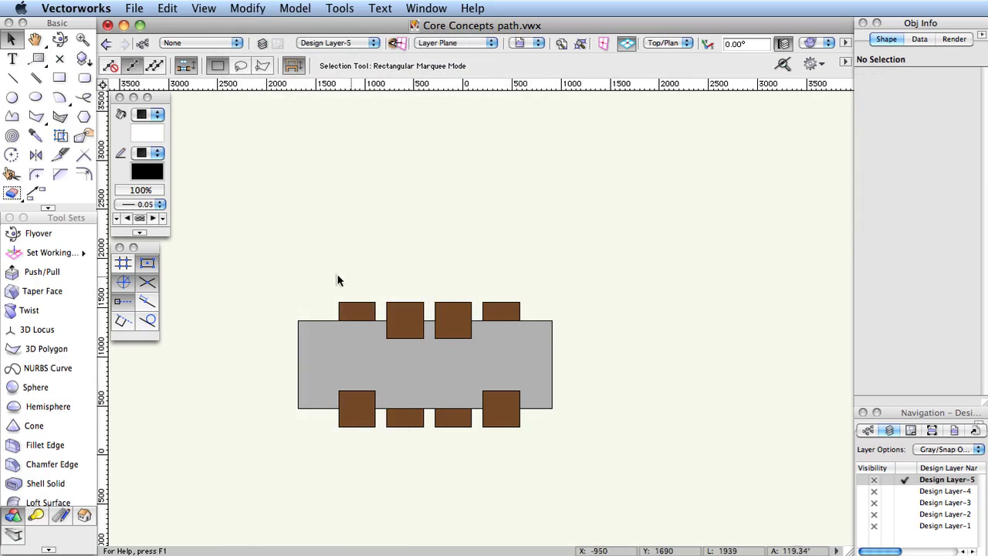
Step: Select all eight chairs around the table and open the Send stacking-order options
{"action": "left_click_drag", "start_coordinate": [311, 275], "coordinate": [544, 448]}
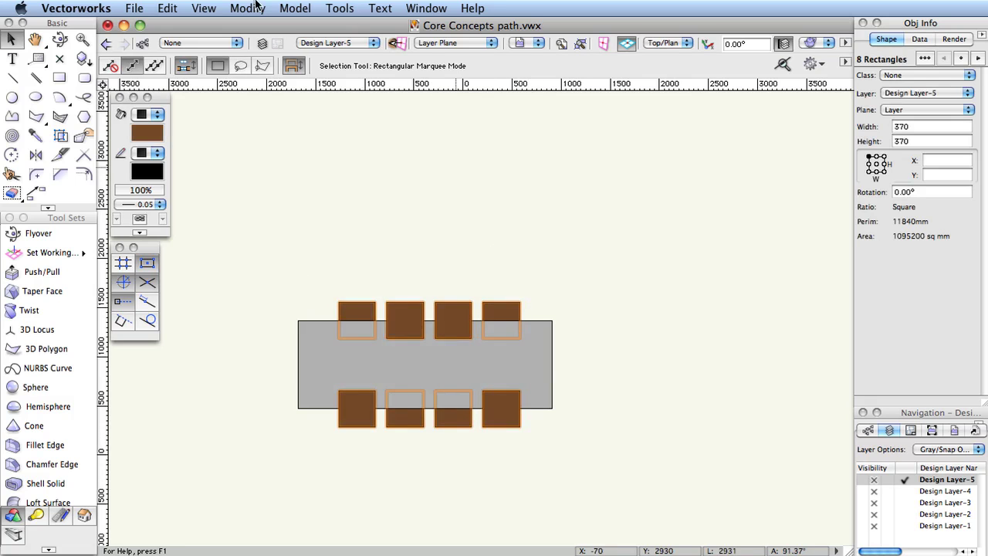
{"action": "left_click", "coordinate": [248, 9]}
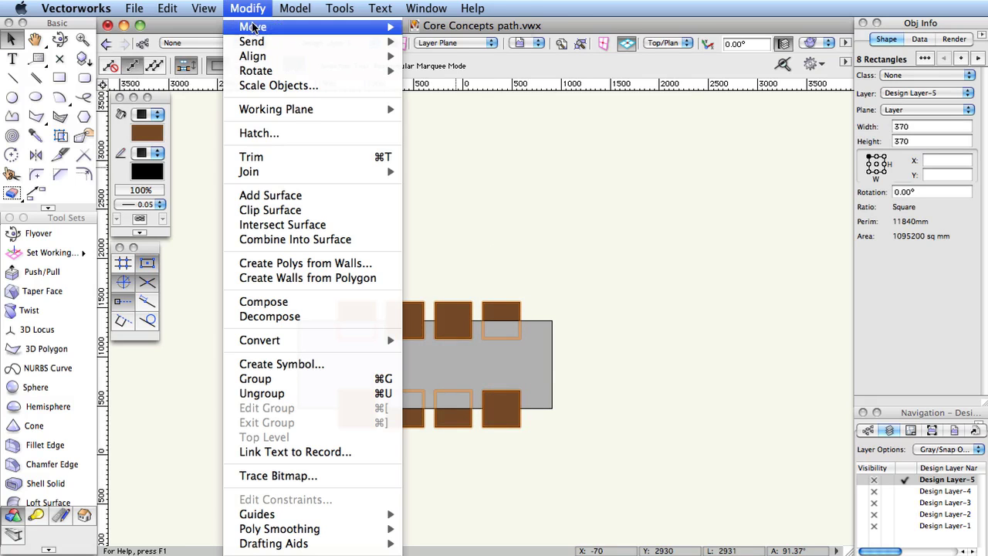
{"action": "mouse_move", "coordinate": [253, 42]}
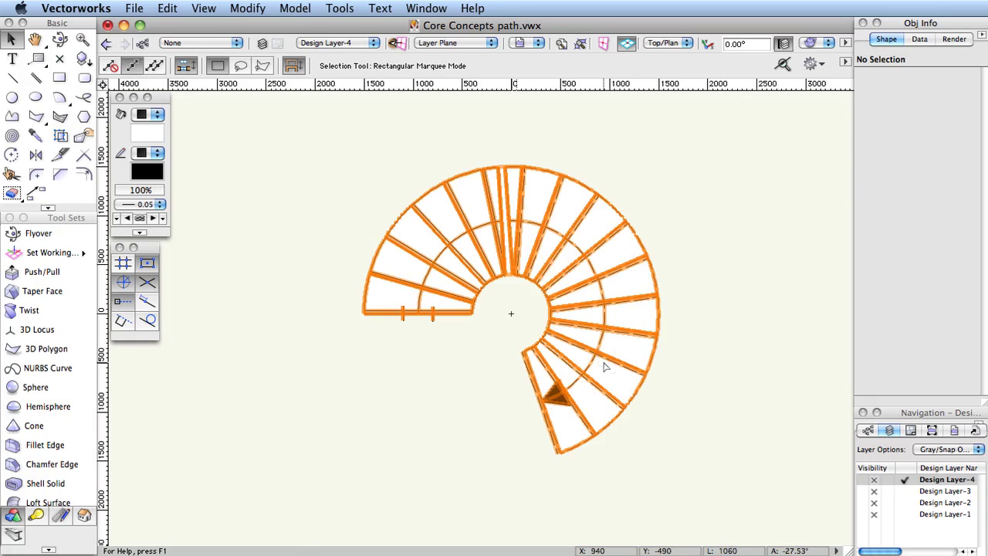
Step: Select the spiral stair on Design Layer-4 and examine it in a tilted 3D view with the Flyover tool
{"action": "left_click", "coordinate": [635, 398]}
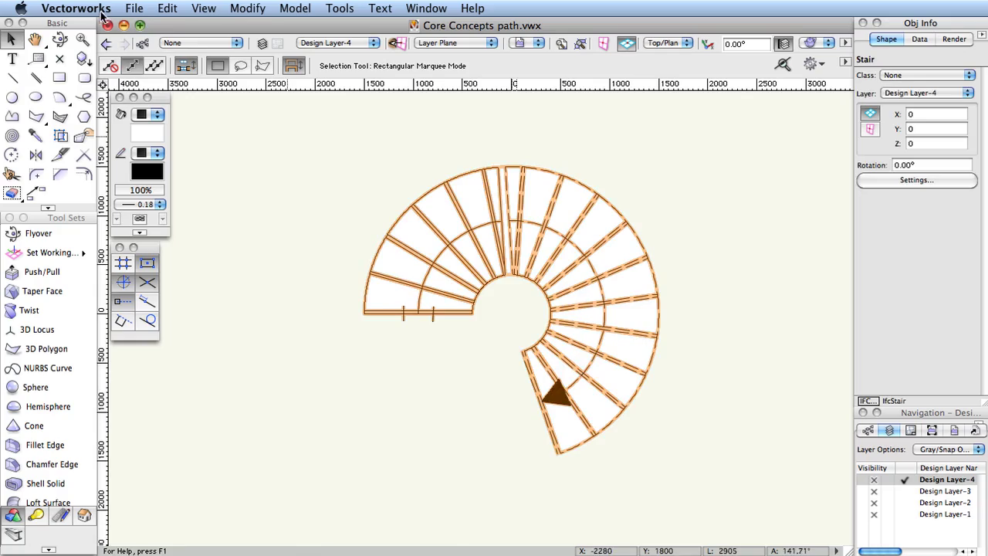
{"action": "left_click", "coordinate": [59, 39]}
{"action": "left_click_drag", "start_coordinate": [524, 296], "coordinate": [557, 284]}
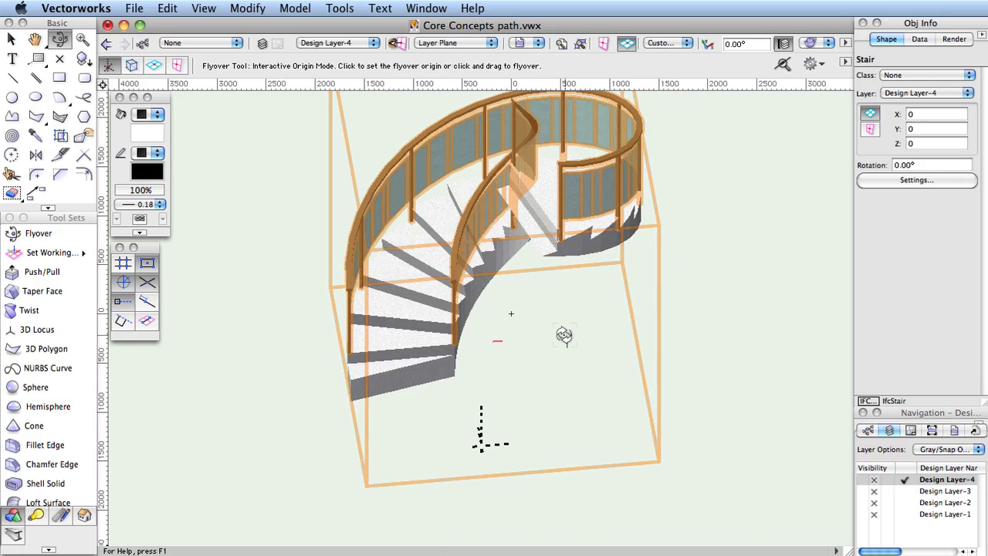
Step: Return to the Top/Plan view of the spiral stair, clear the selection, and select the stair again
{"action": "key", "text": "x"}
{"action": "key", "text": "F5"}
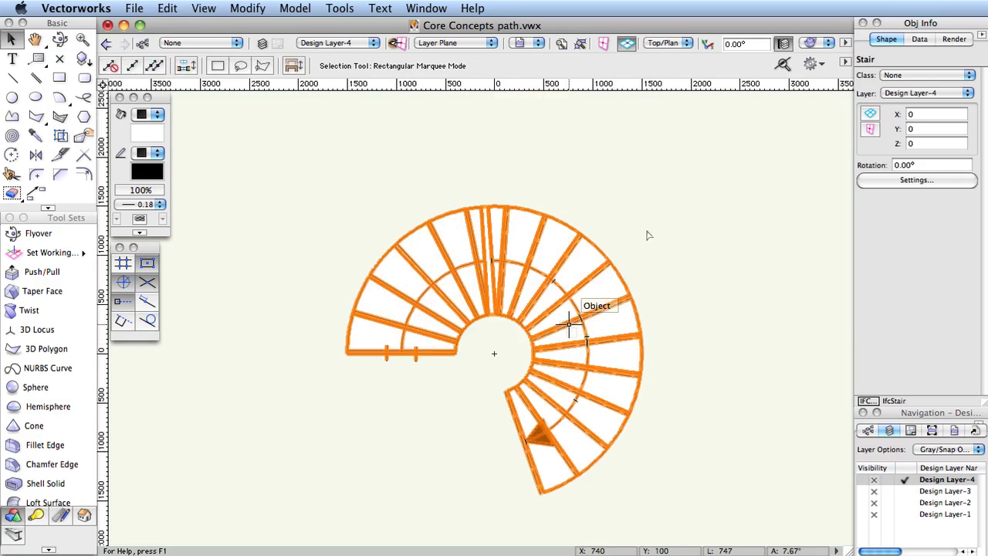
{"action": "left_click", "coordinate": [677, 46]}
{"action": "left_click", "coordinate": [678, 66]}
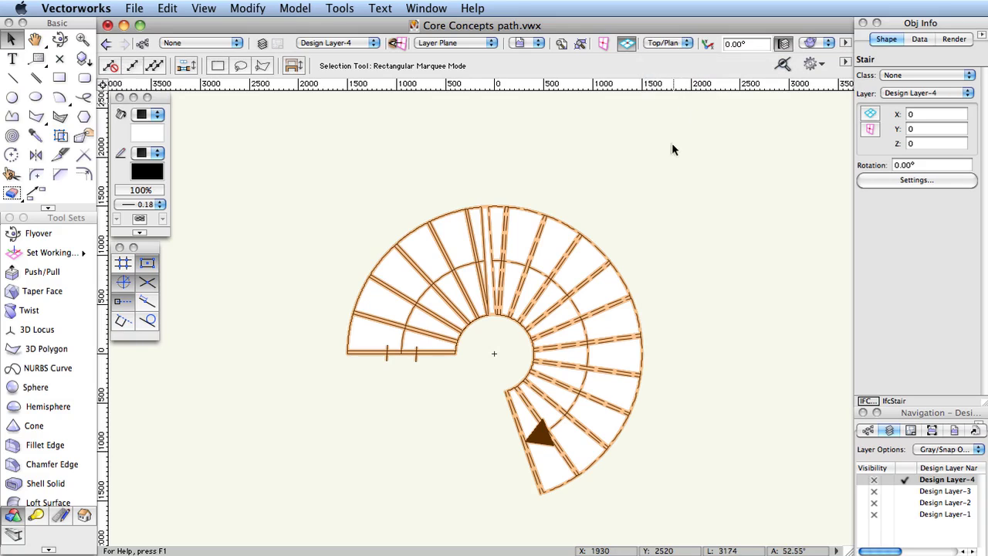
{"action": "left_click", "coordinate": [701, 339]}
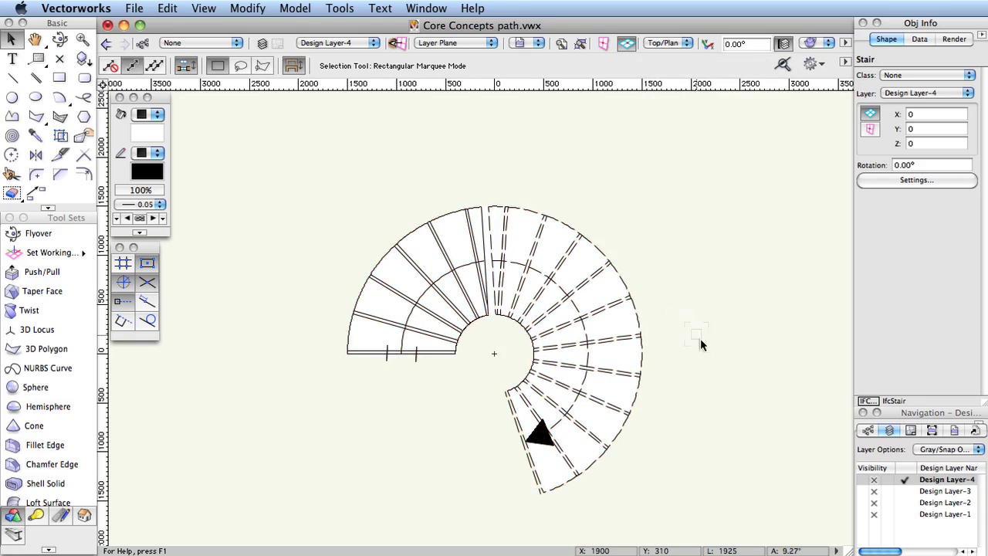
{"action": "left_click", "coordinate": [643, 375]}
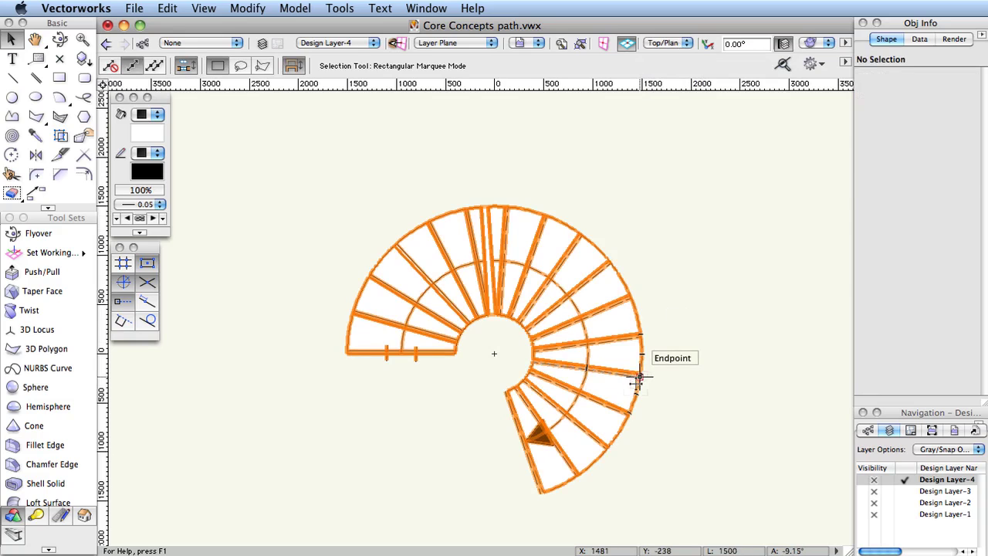
Step: Show the spiral stair in the Right Isometric view with OpenGL rendering, and activate the Flyover tool
{"action": "left_click", "coordinate": [665, 42]}
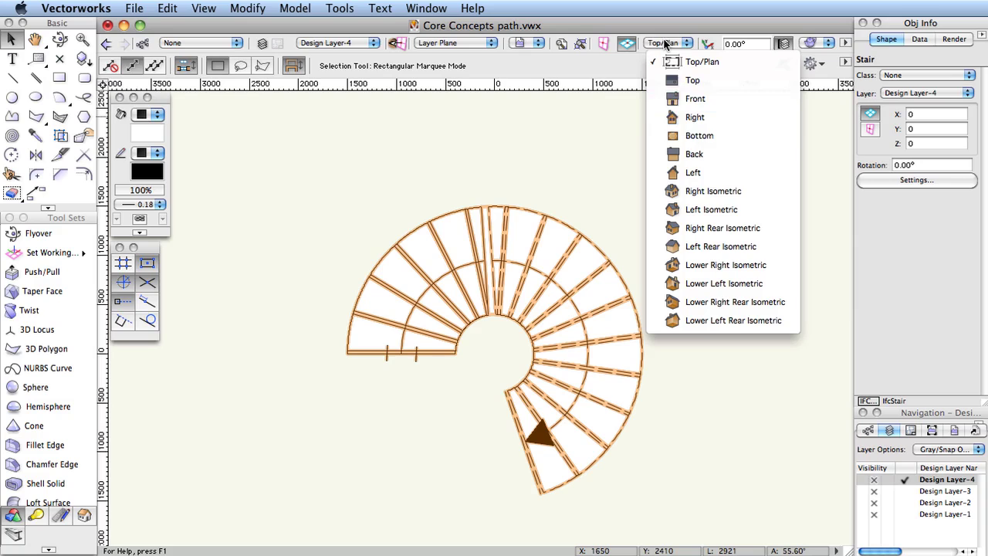
{"action": "left_click", "coordinate": [694, 193]}
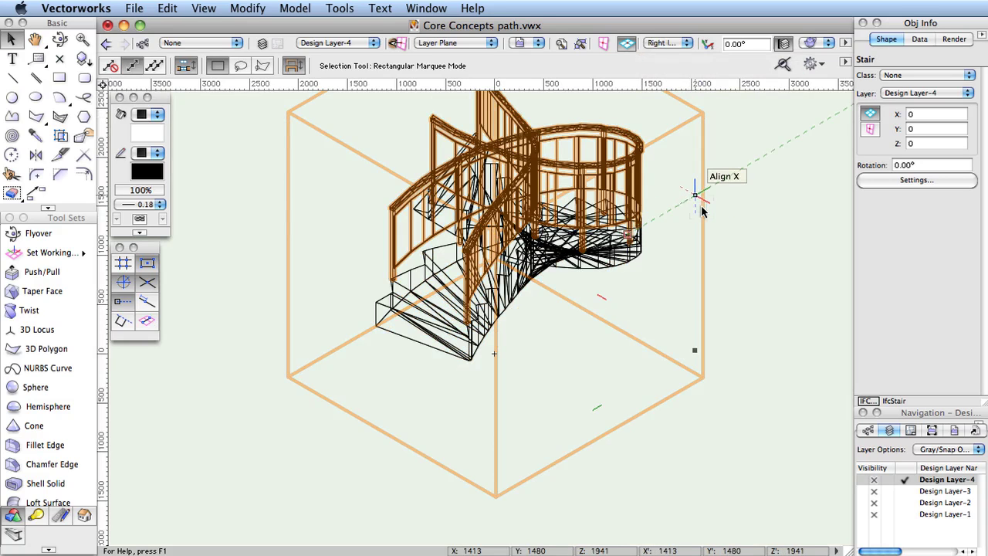
{"action": "key", "text": "super+shift+g"}
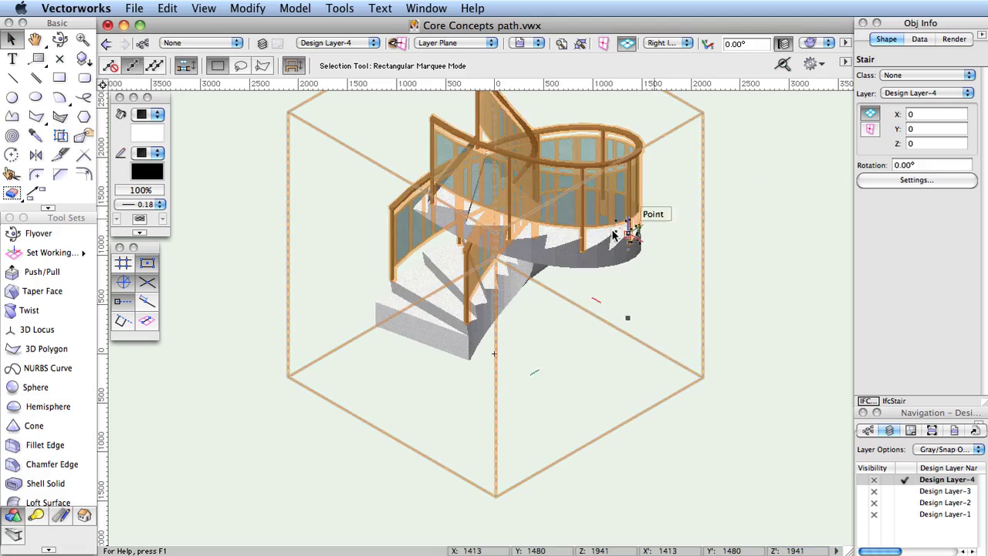
{"action": "left_click", "coordinate": [60, 39]}
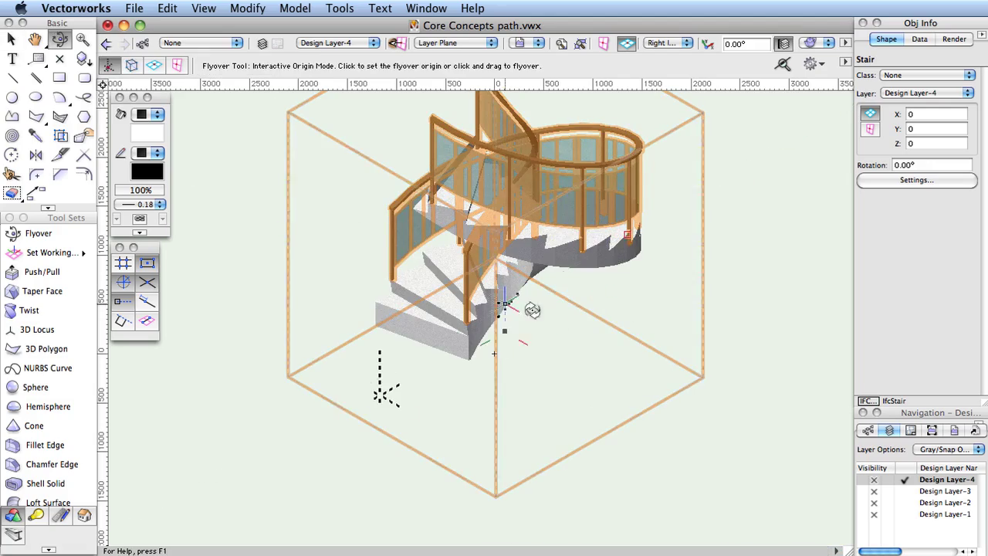